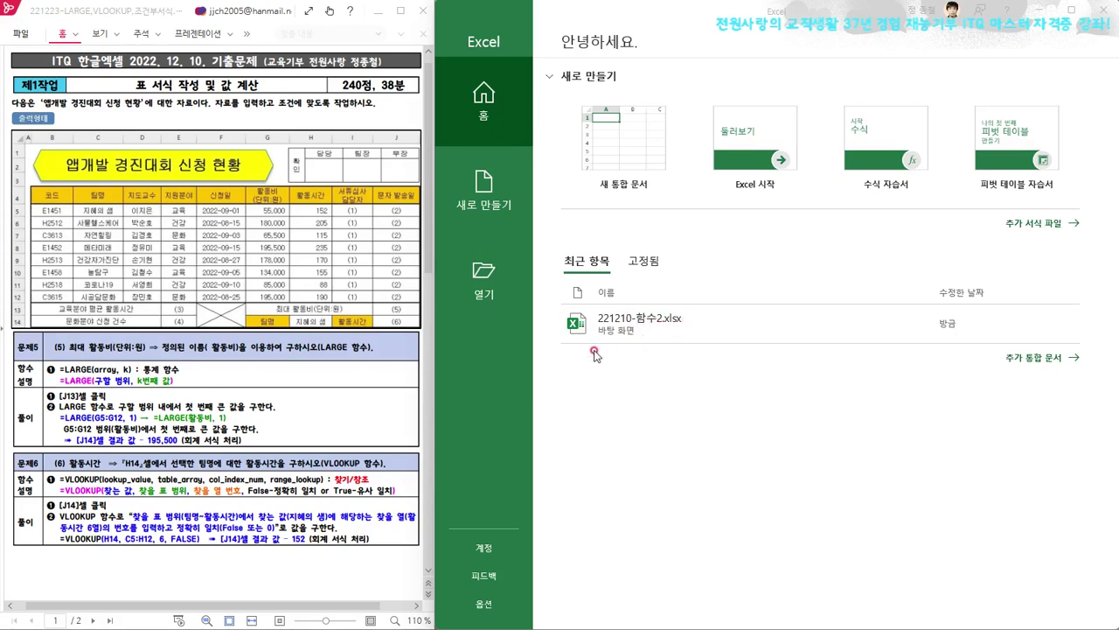
- Open the workbook 221210-함수2.xlsx from the desktop folder (바탕 화면)
left_click(487, 274)
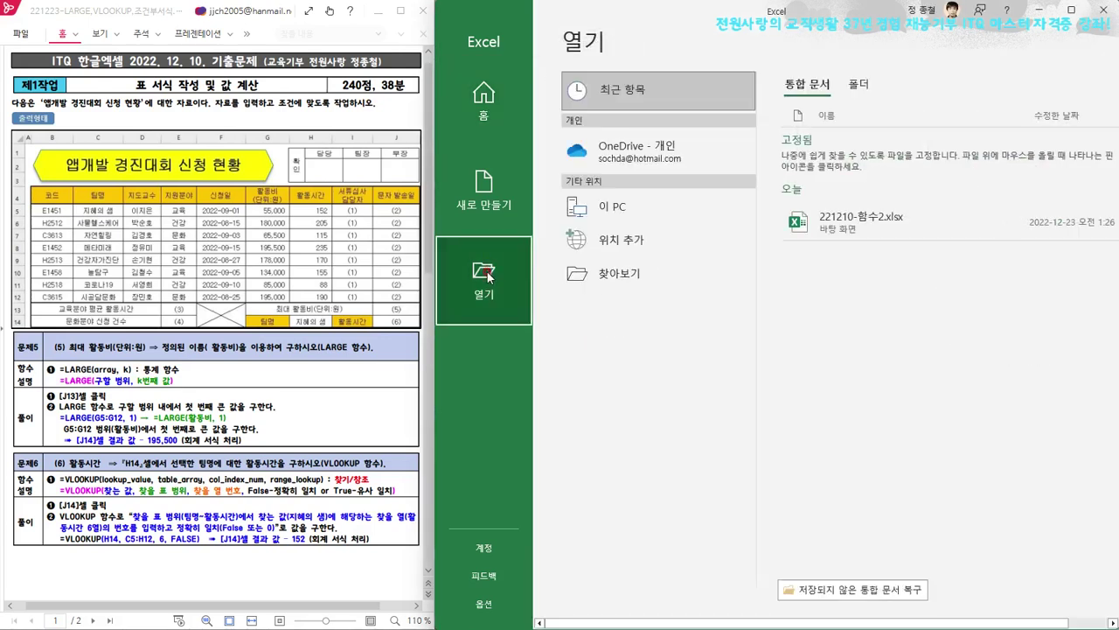
left_click(608, 278)
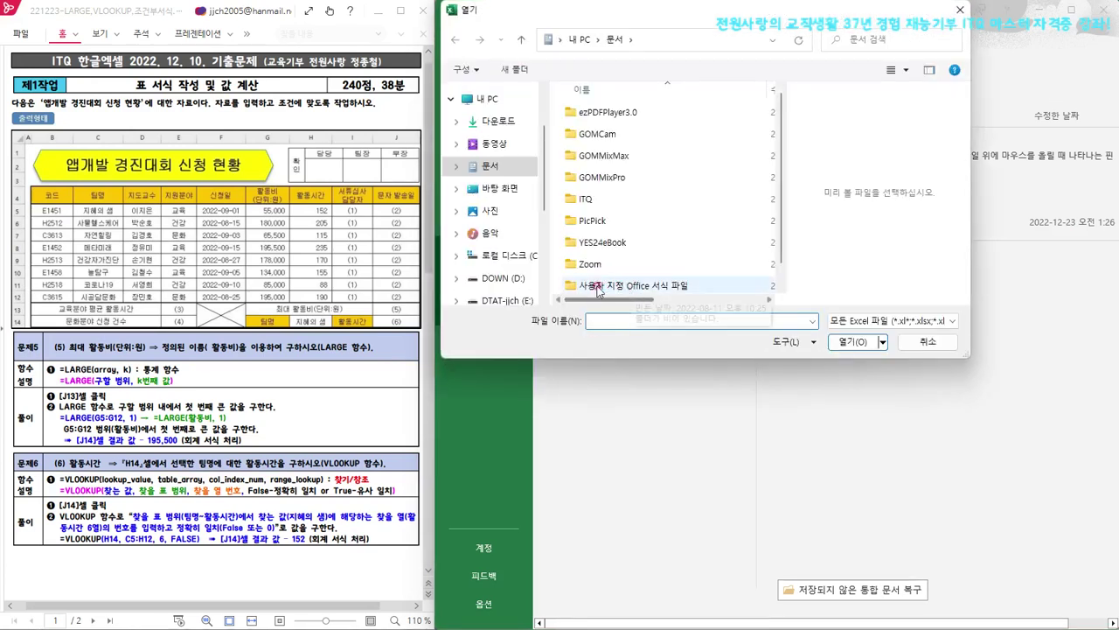
left_click(481, 189)
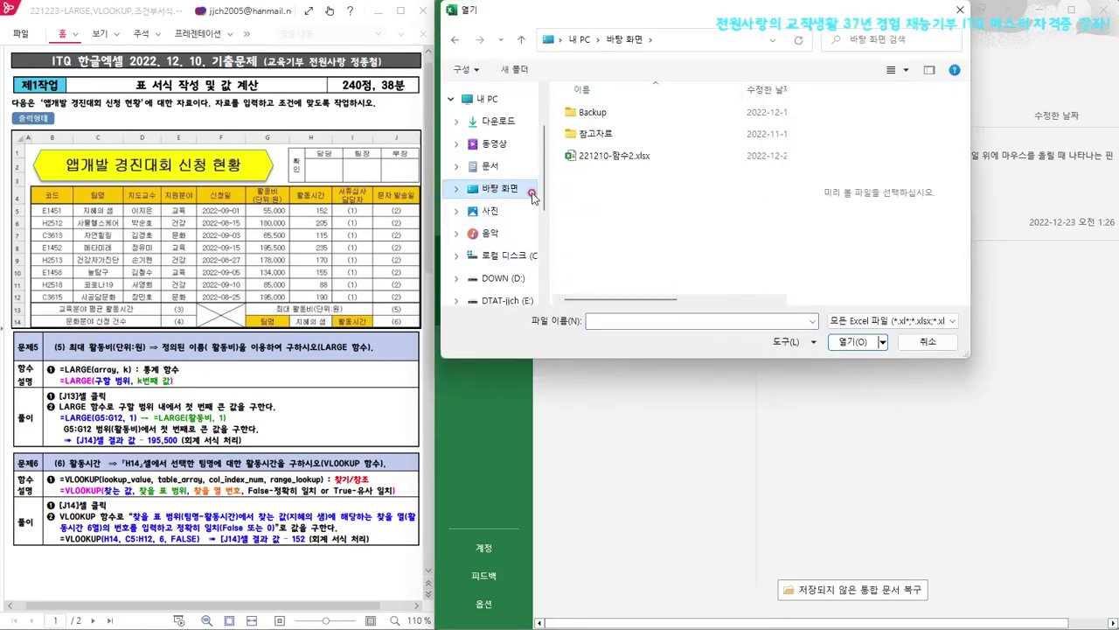
left_click(630, 160)
left_click(857, 354)
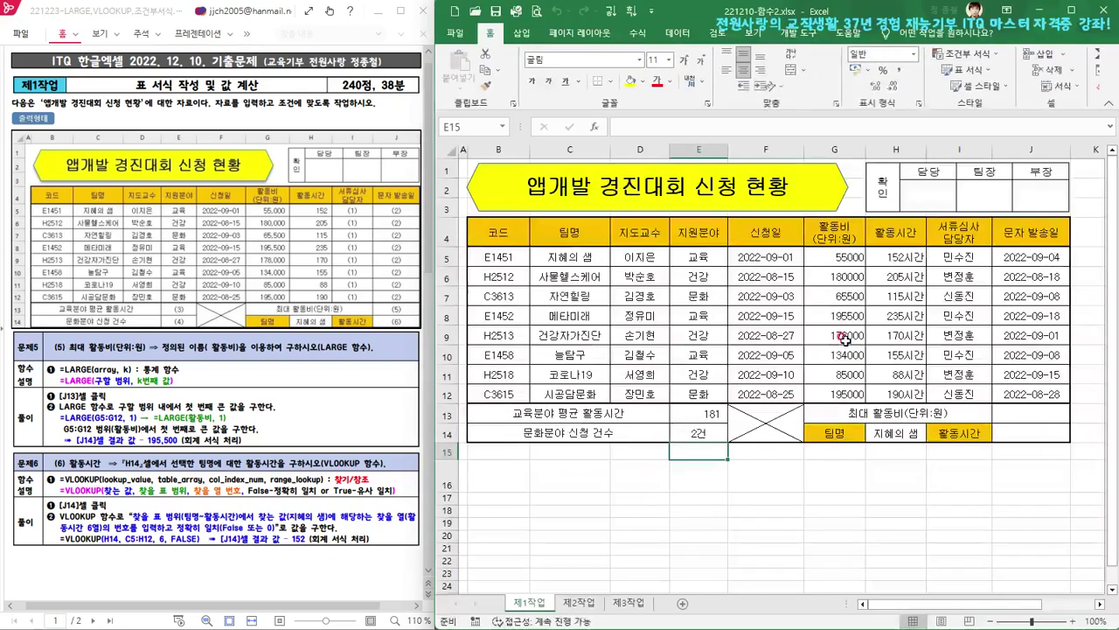
left_click_drag(710, 411, 705, 427)
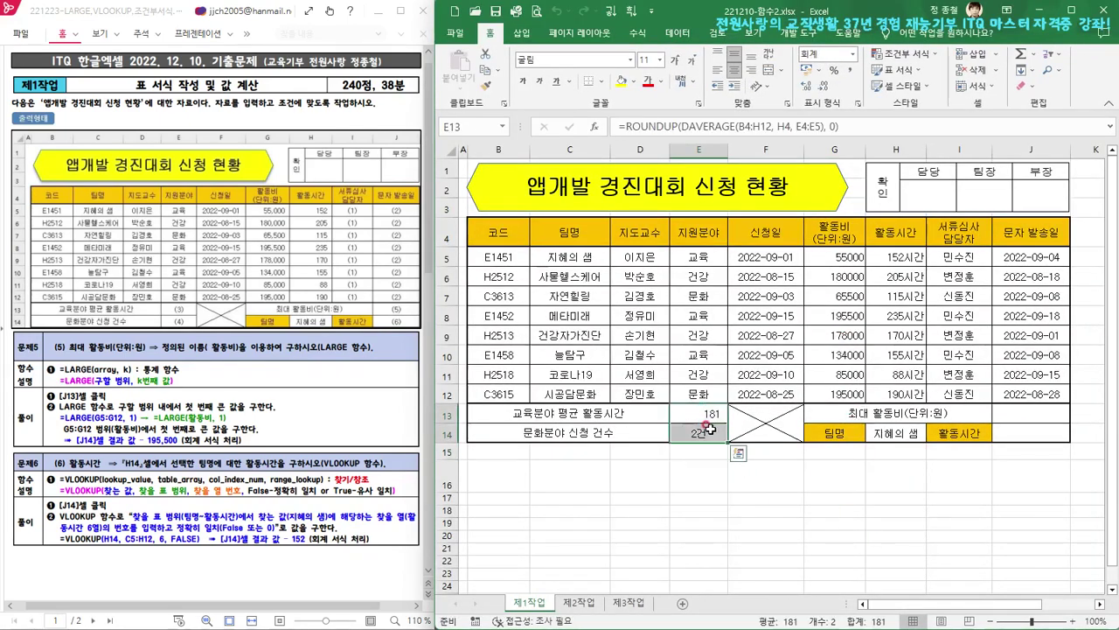
left_click_drag(1040, 412, 1041, 428)
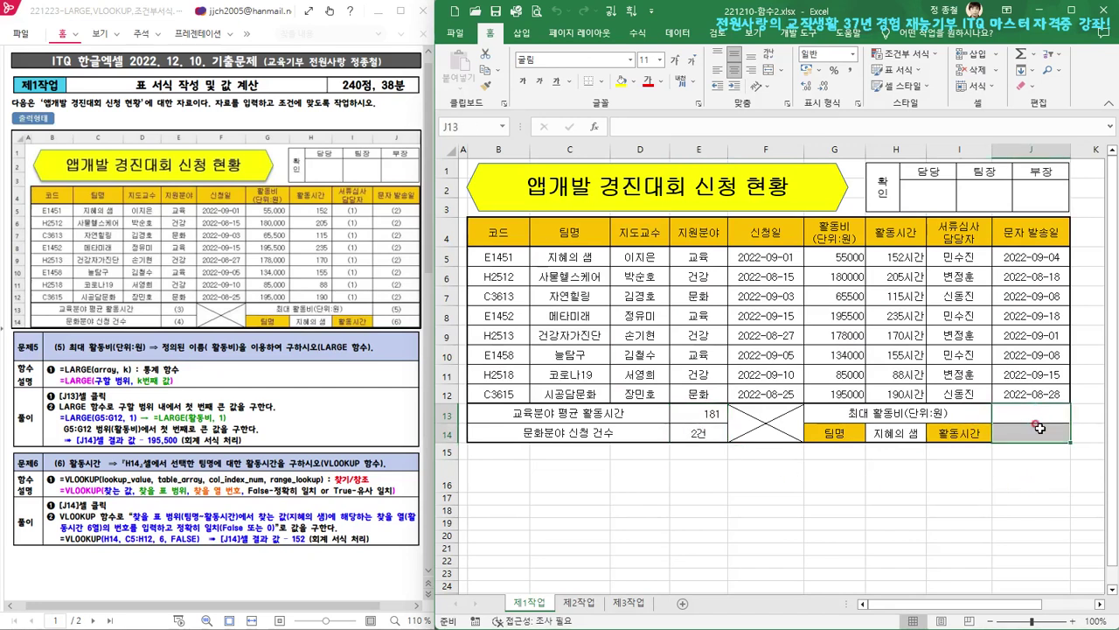
left_click(1044, 411)
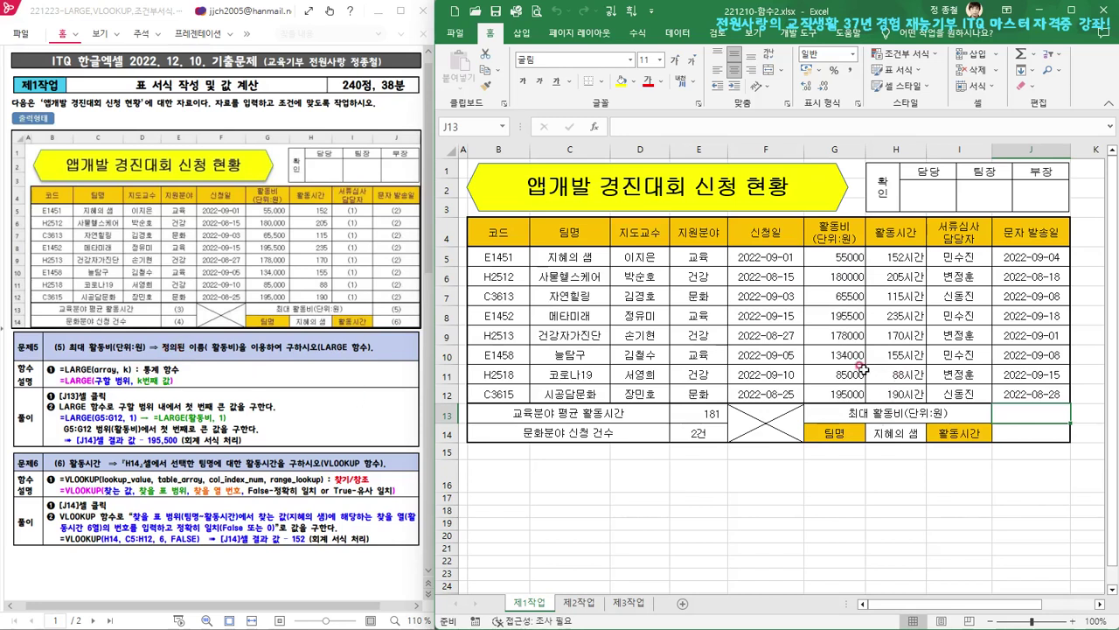
- Apply the comma-style accounting format to the 활동비 amounts in G5:G12
left_click_drag(842, 259, 842, 385)
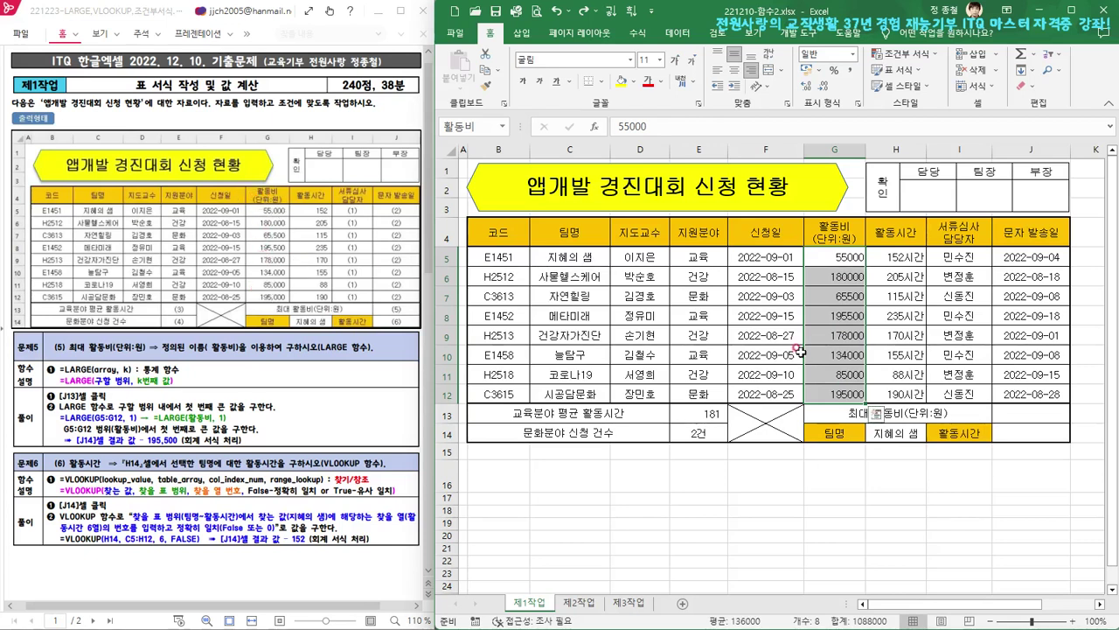
left_click(853, 76)
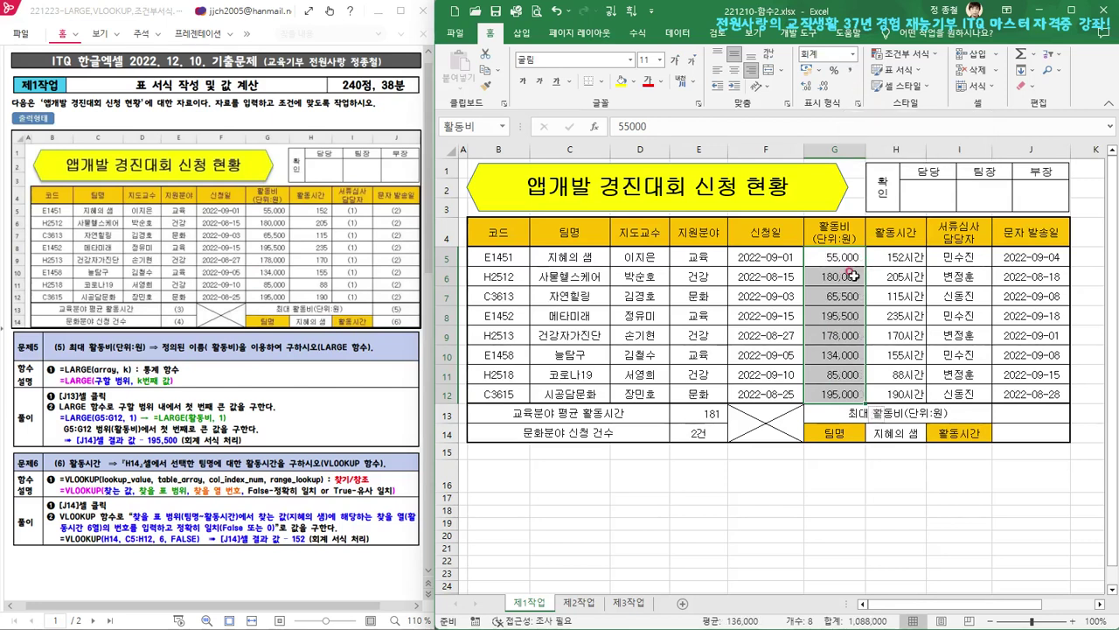
left_click(978, 531)
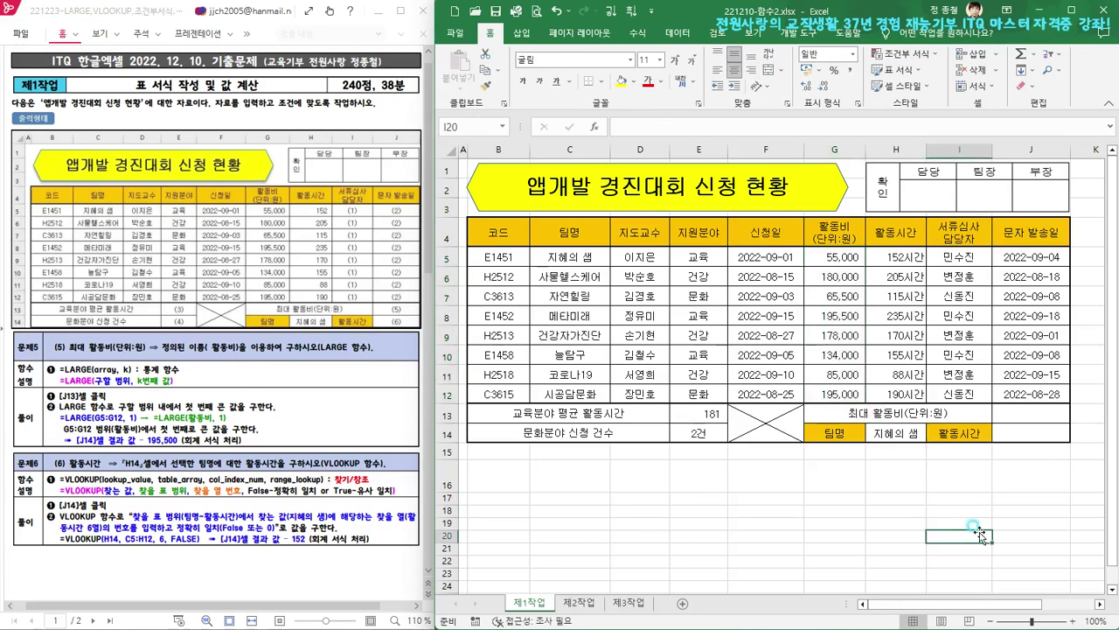
- Enter =LARGE(활동비, 1) in J13 for the maximum activity cost and apply the comma-style accounting format to that cell
left_click(1036, 413)
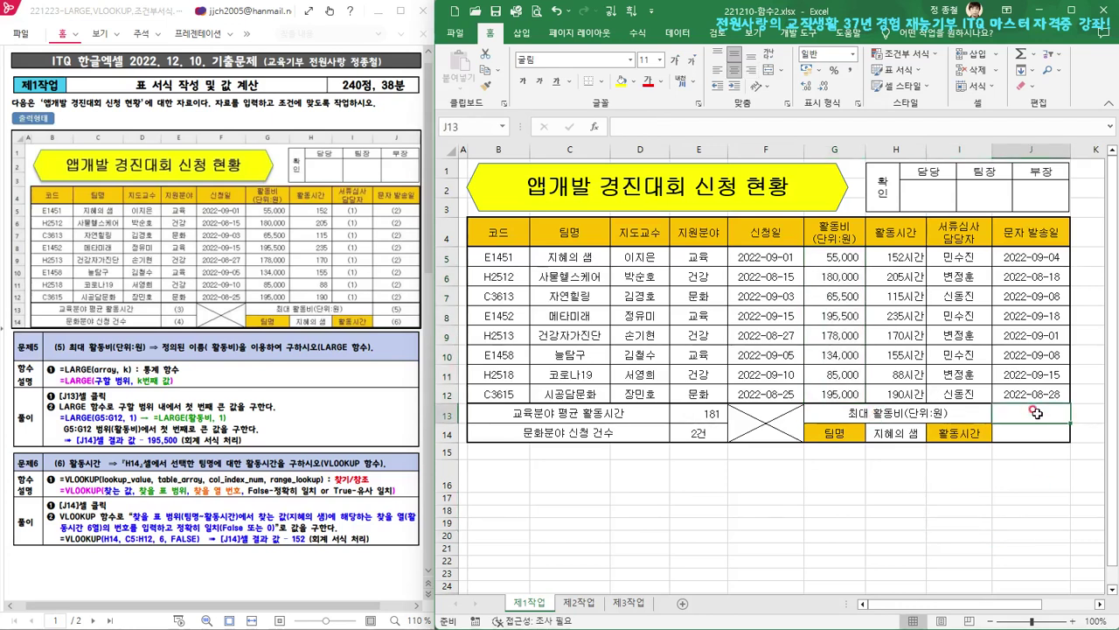
left_click(672, 128)
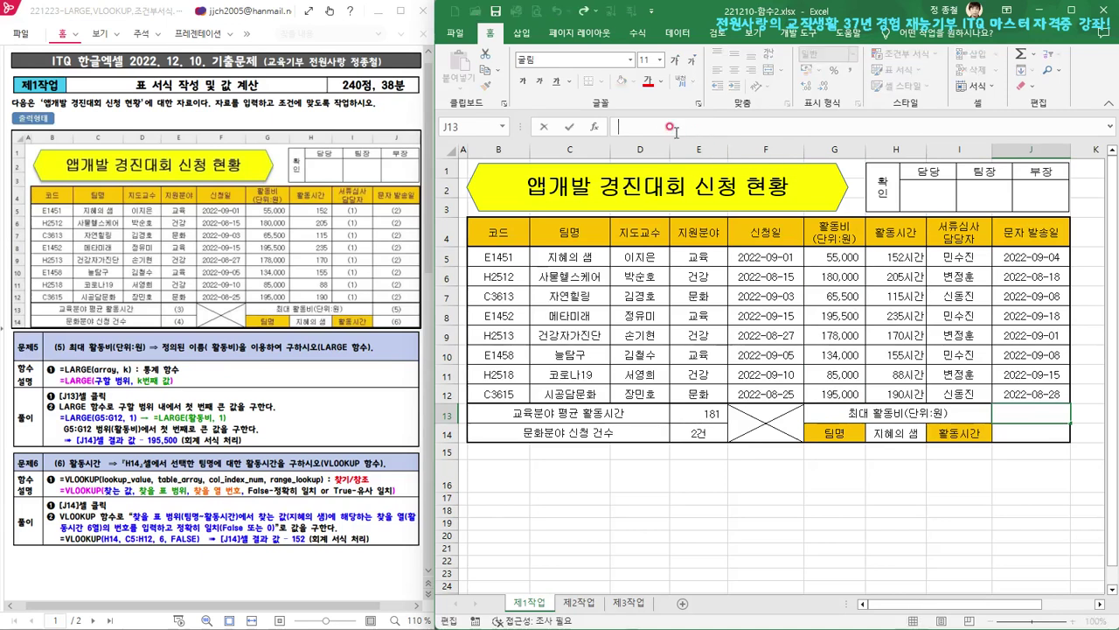
type("=")
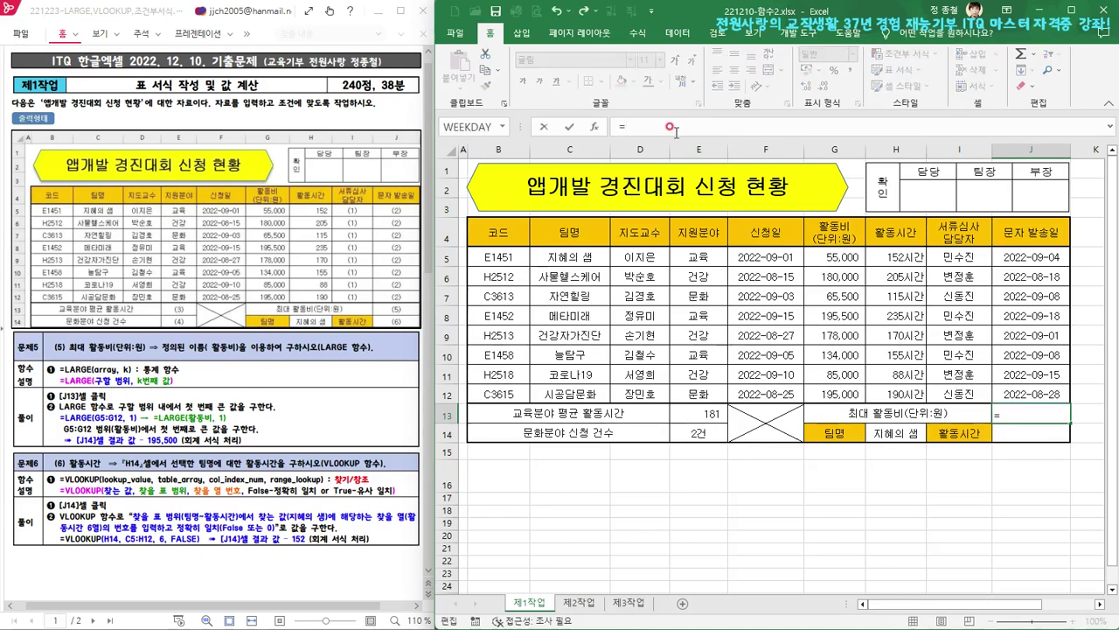
type("l")
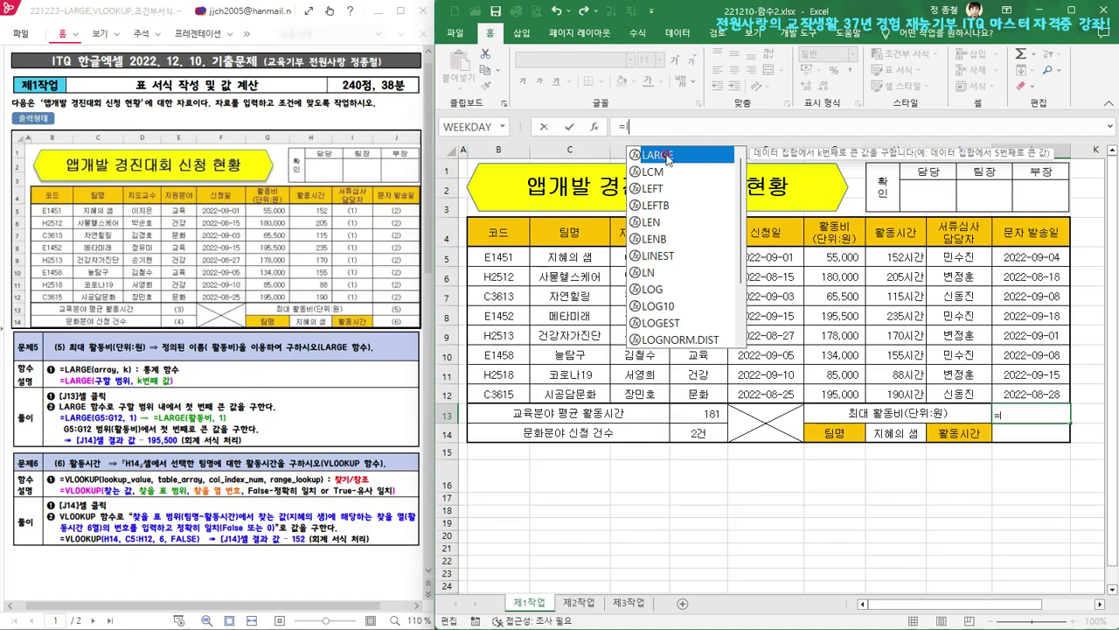
double_click(667, 156)
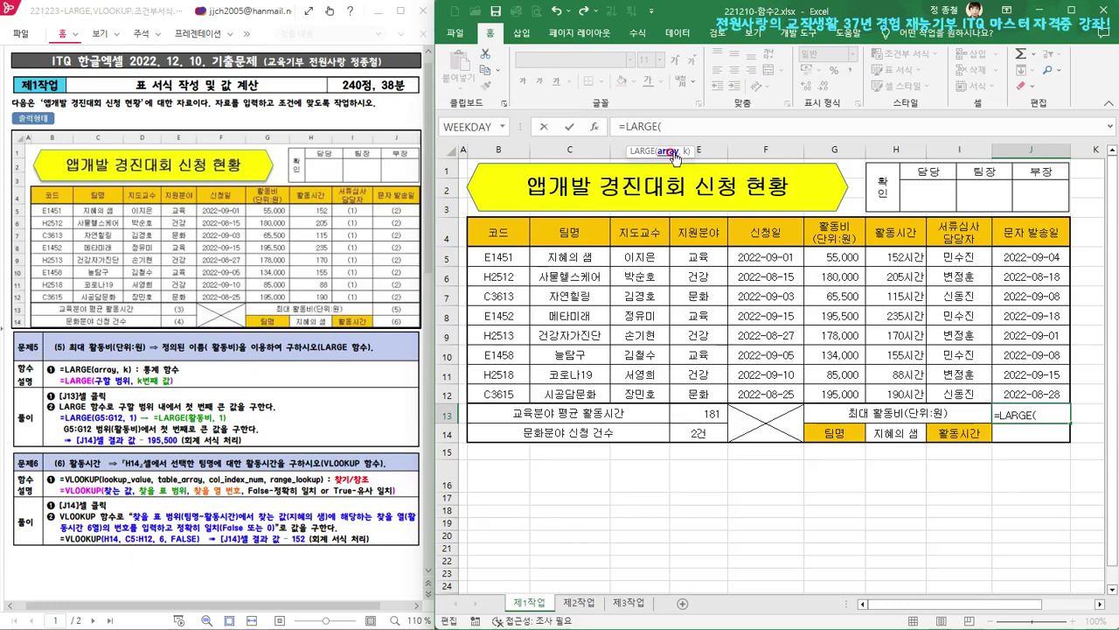
left_click(835, 256)
left_click_drag(835, 255, 840, 391)
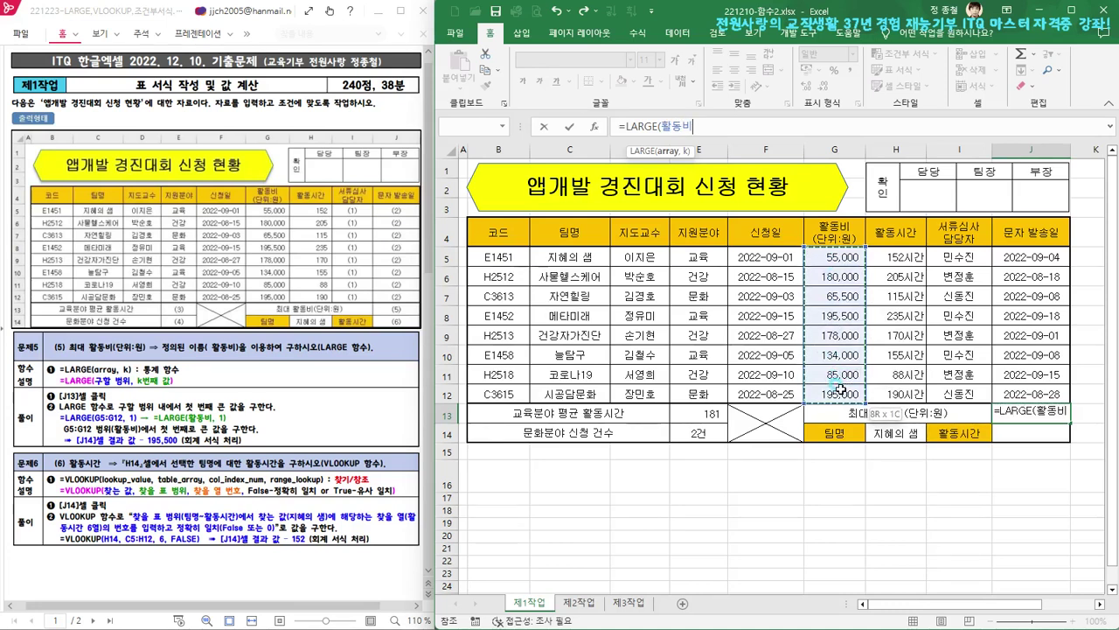
left_click_drag(839, 391, 840, 391)
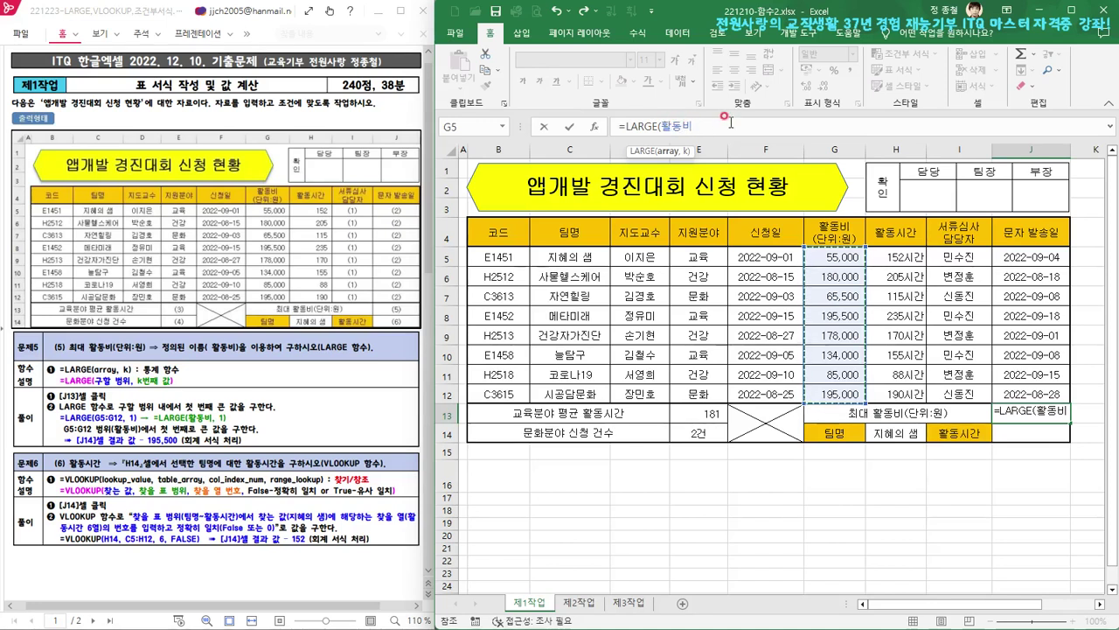
type(", 1")
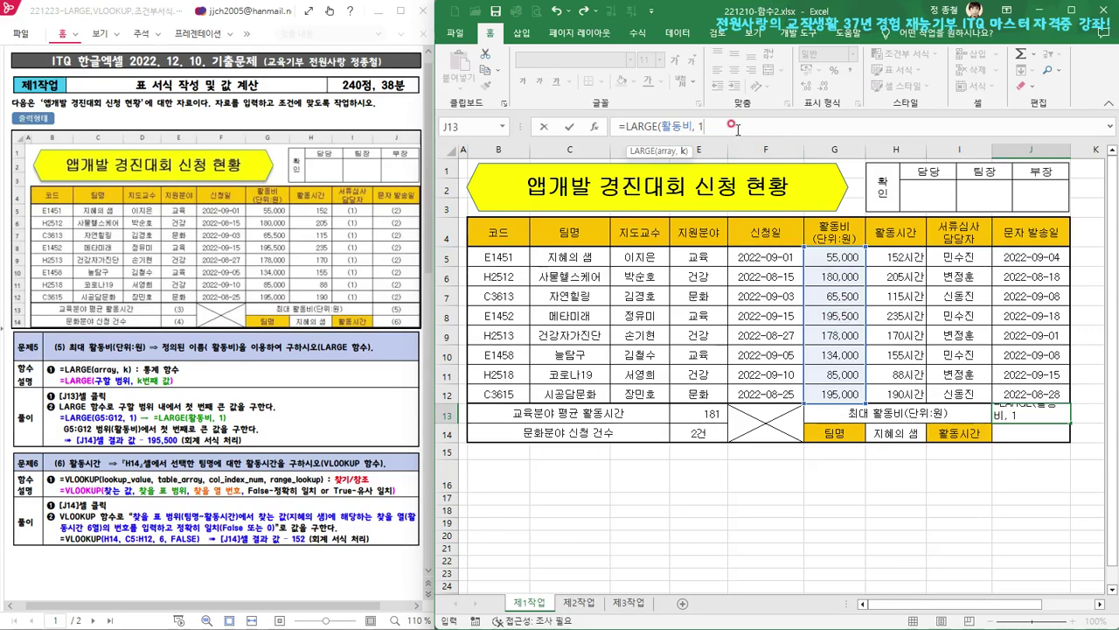
type(")")
key("Return")
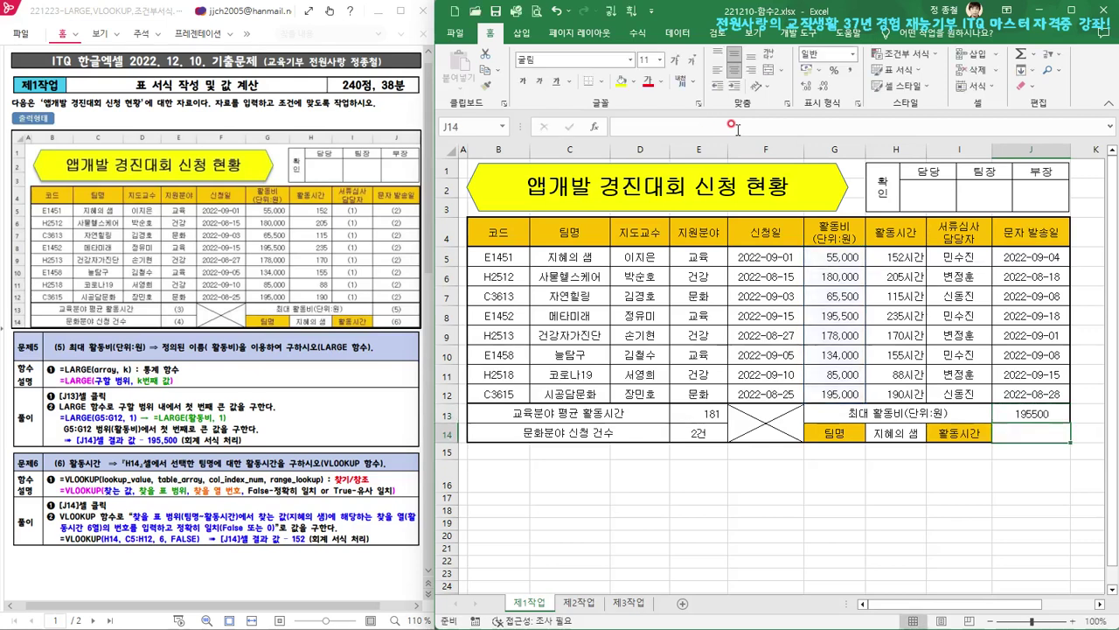
left_click(1045, 415)
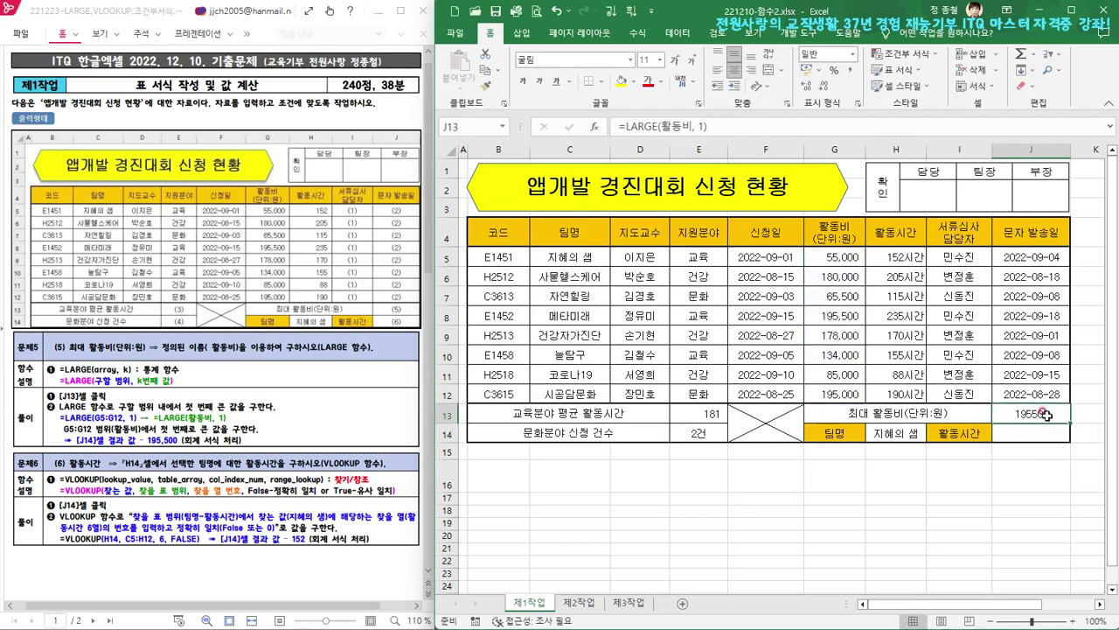
left_click(853, 71)
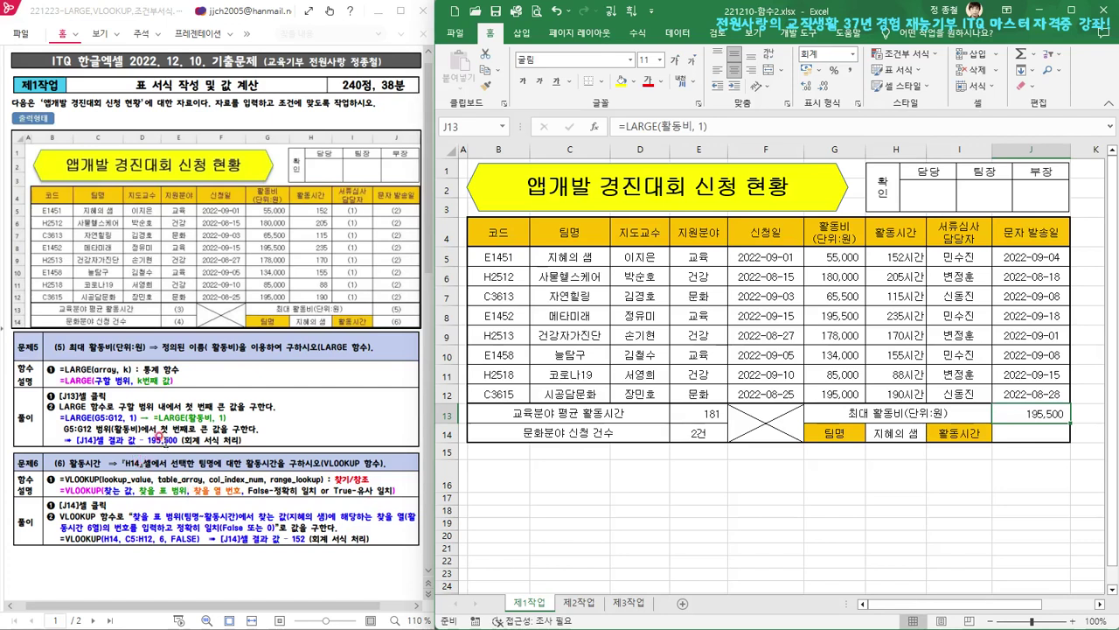
- Examine the 팀명 and 활동시간 cells in row 14, H14's team name choices, and the matching team and activity-time entries in the table
left_click(1044, 435)
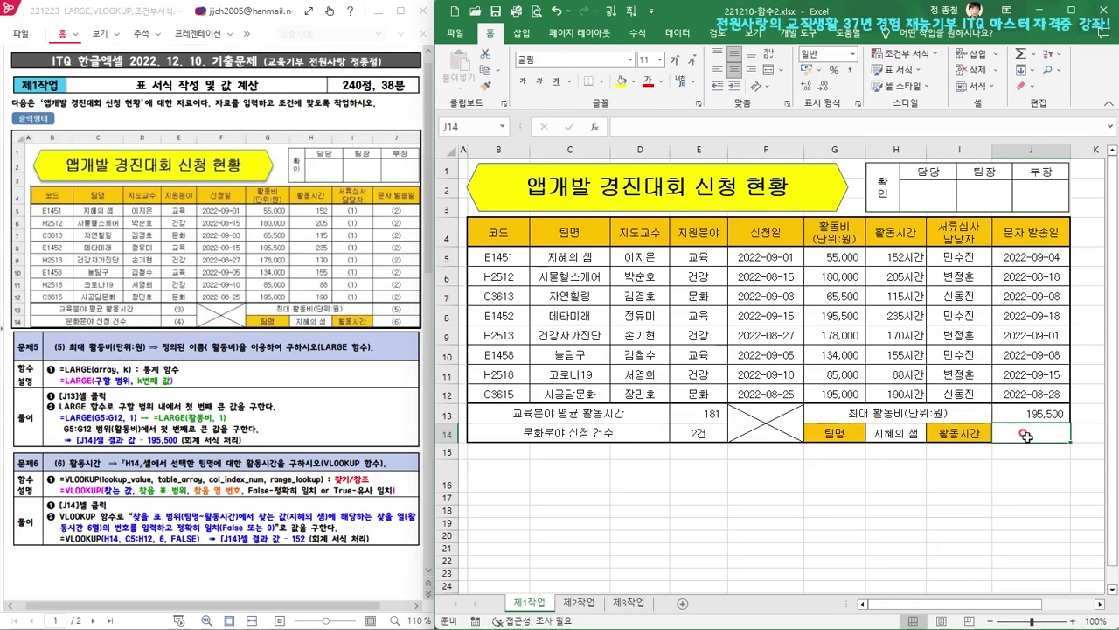
left_click(826, 435)
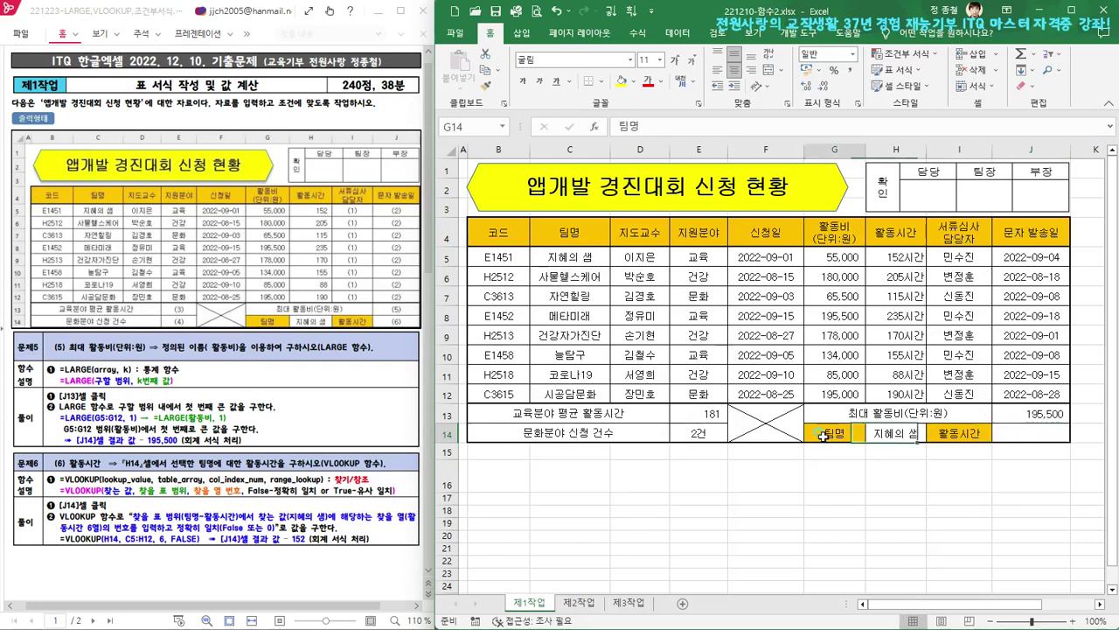
left_click(959, 431)
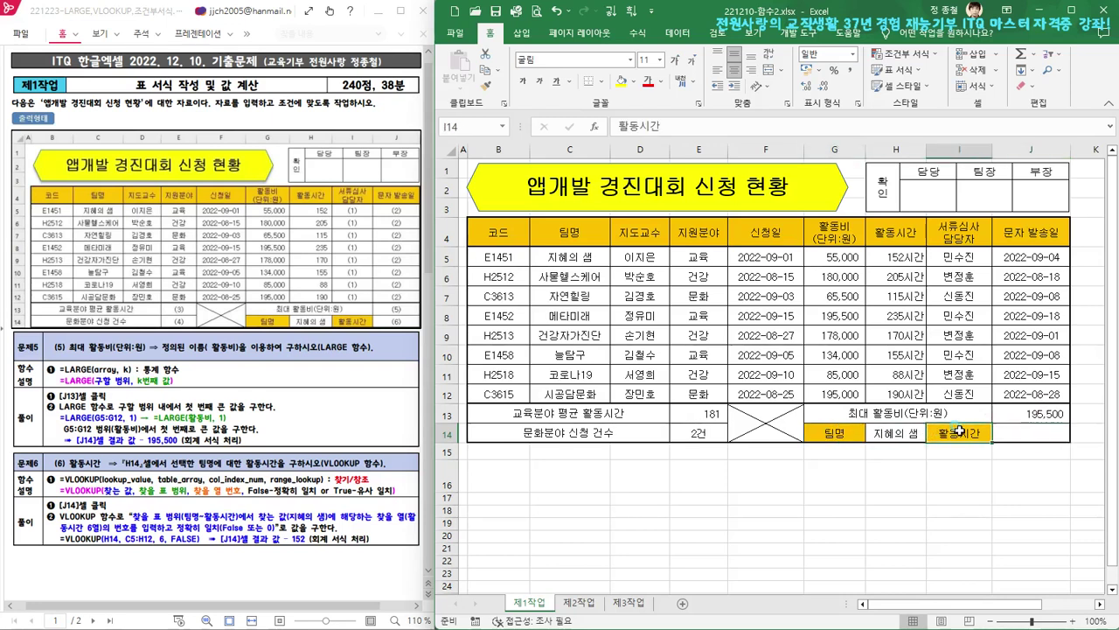
left_click(572, 256)
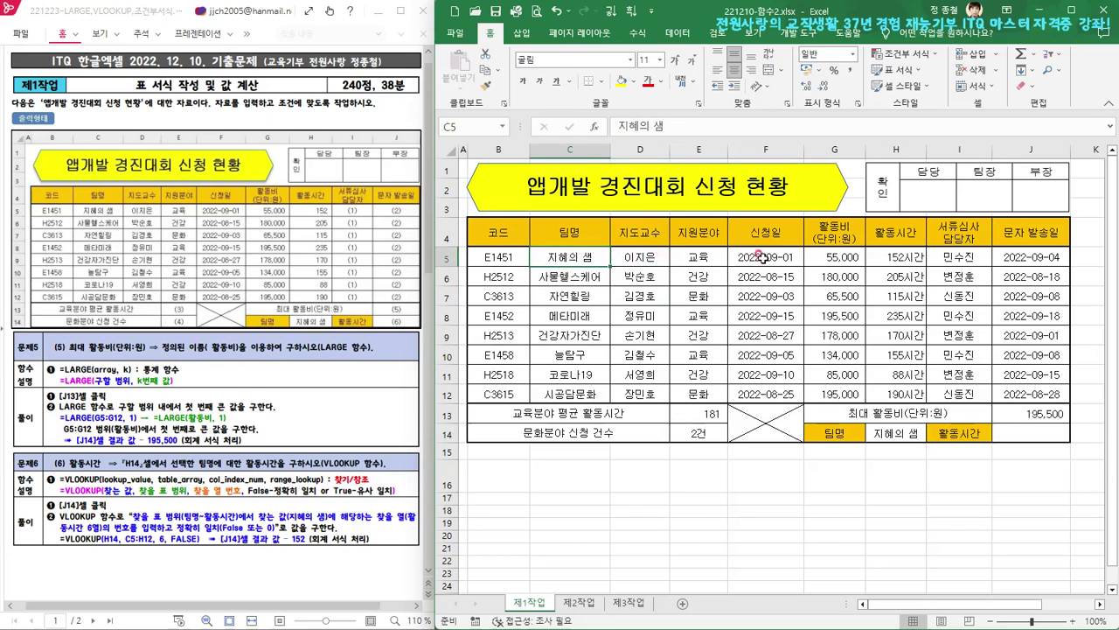
left_click(896, 255)
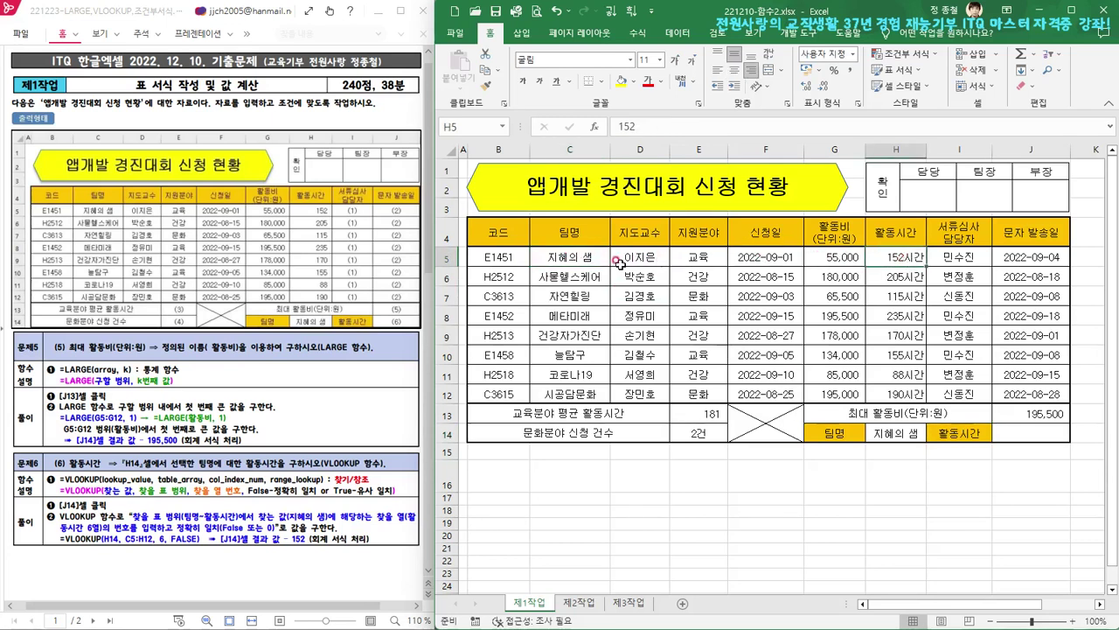
left_click(574, 276)
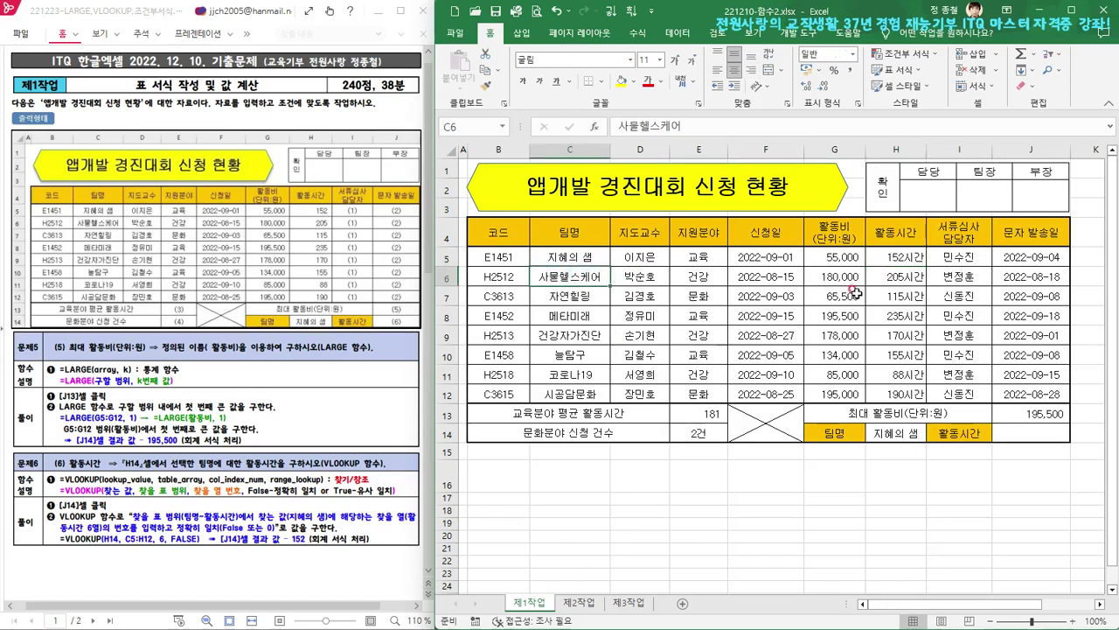
left_click(901, 277)
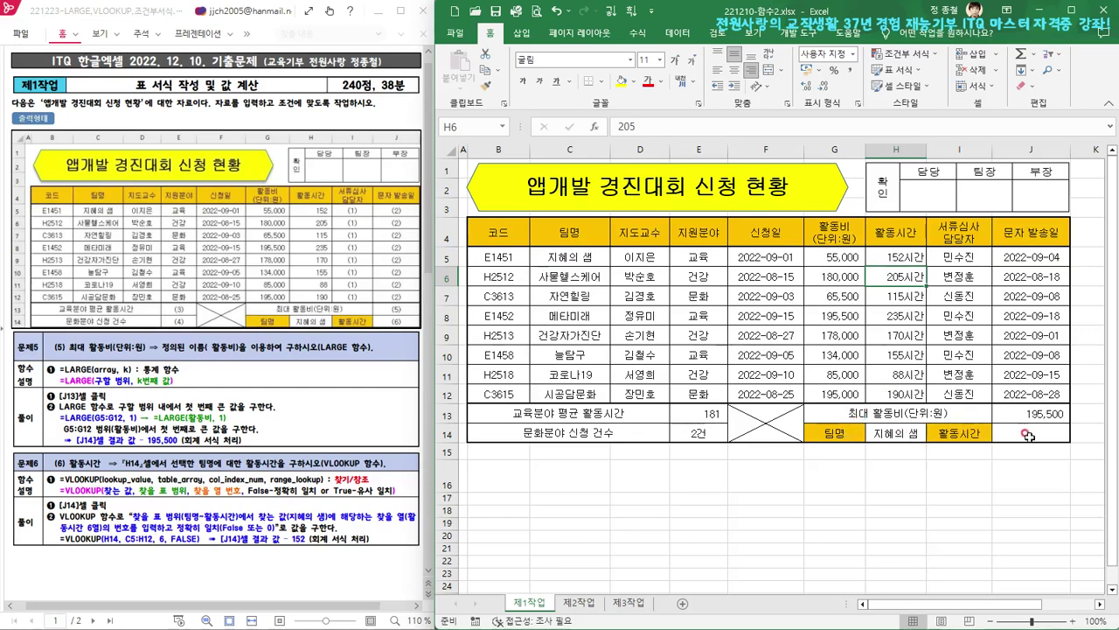
left_click(889, 430)
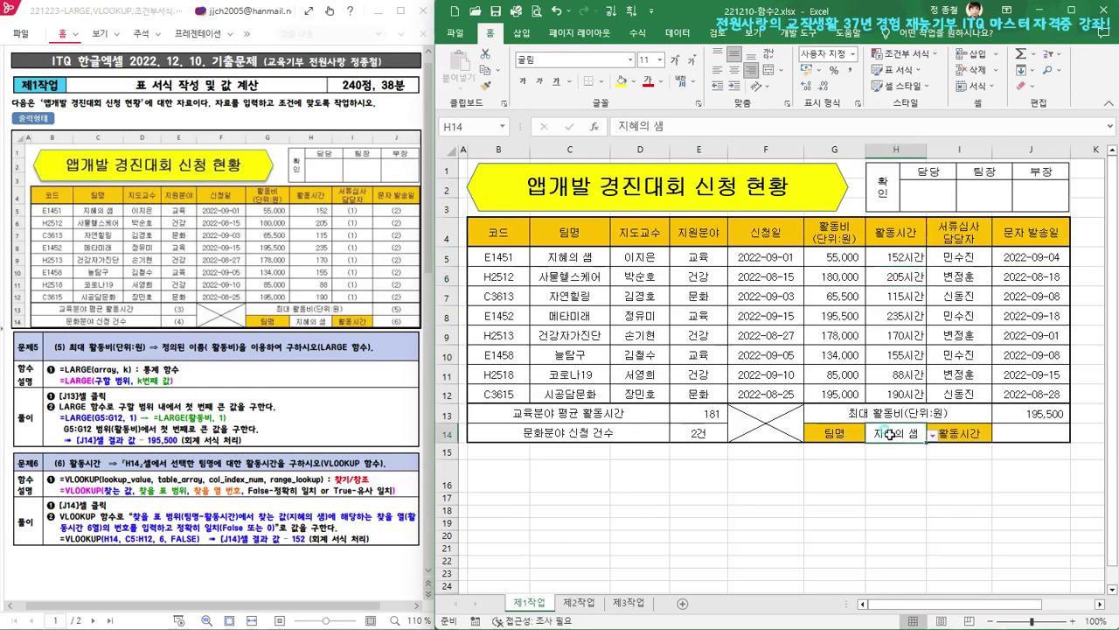
left_click(933, 435)
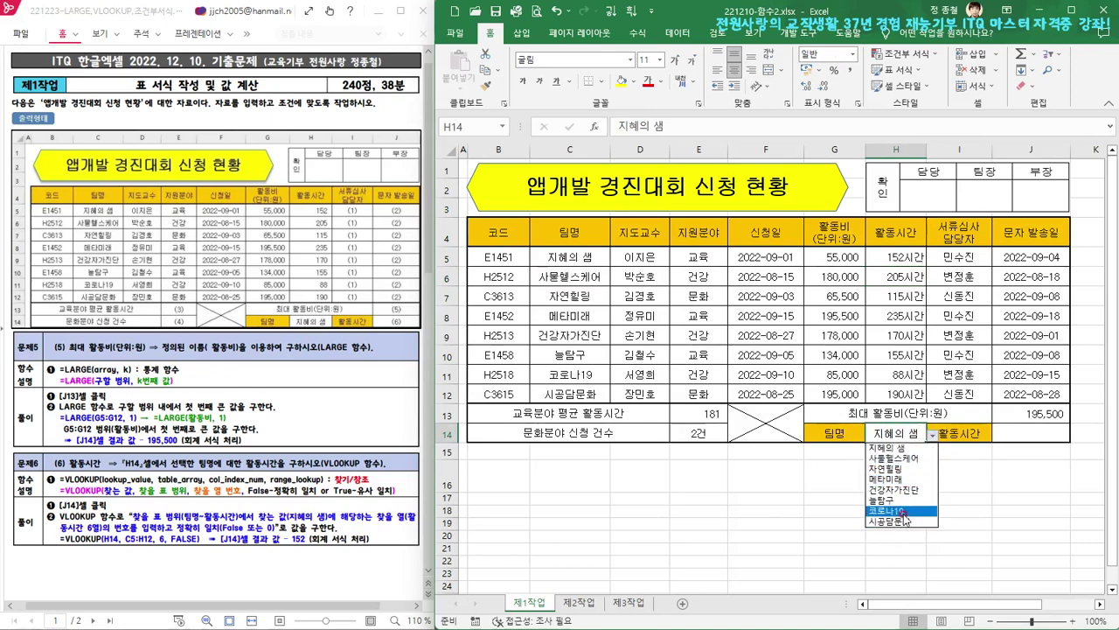
left_click(1014, 432)
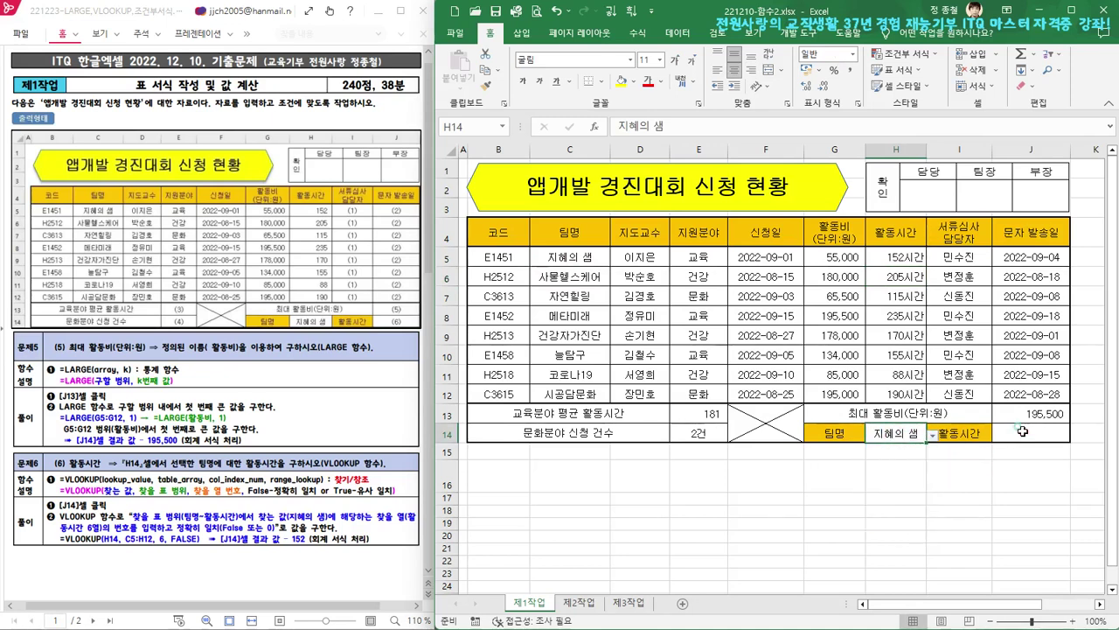
left_click(1023, 429)
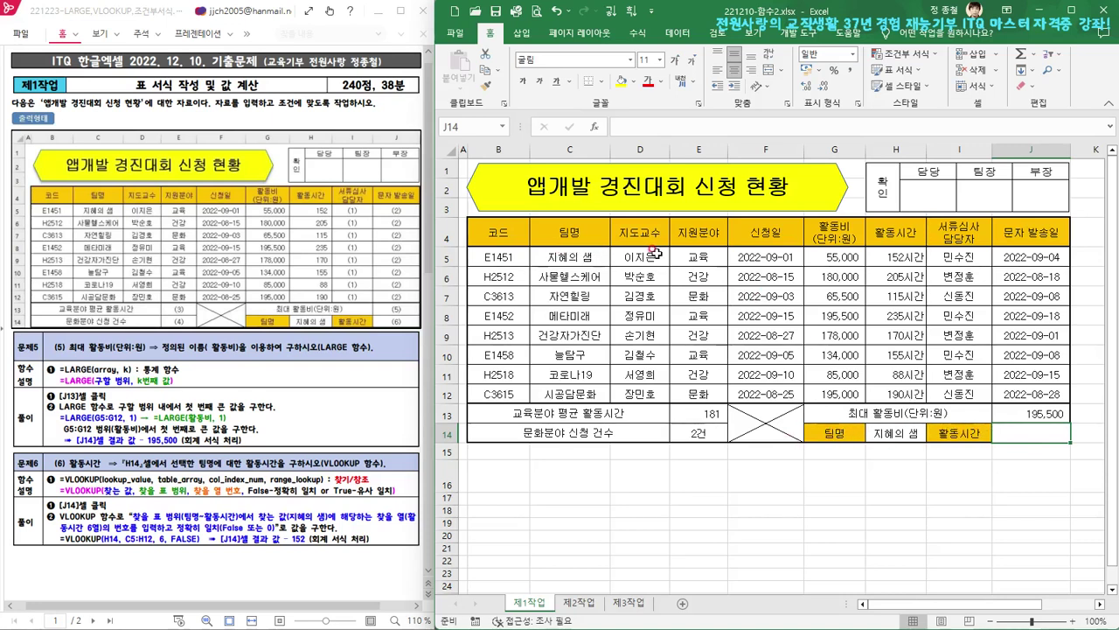
left_click(833, 432)
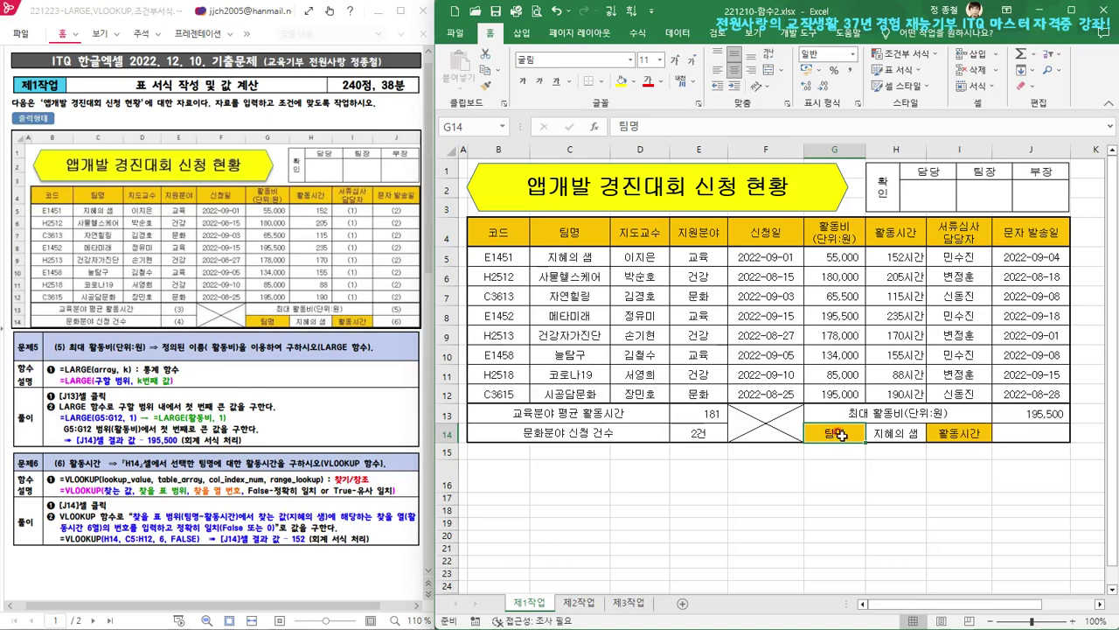
left_click(950, 437)
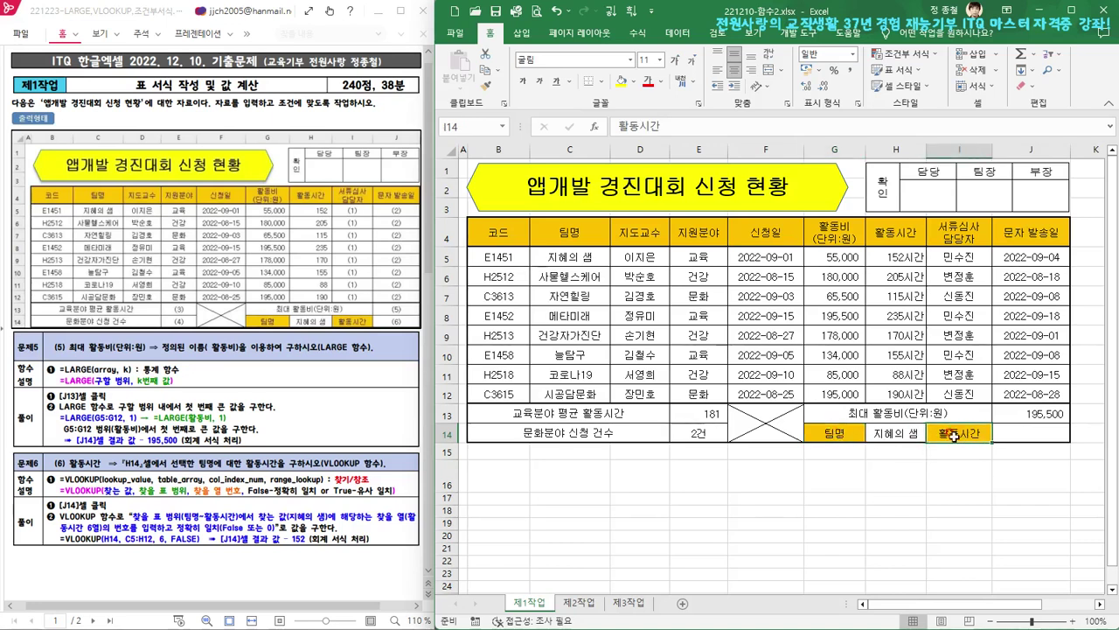
left_click(1023, 435)
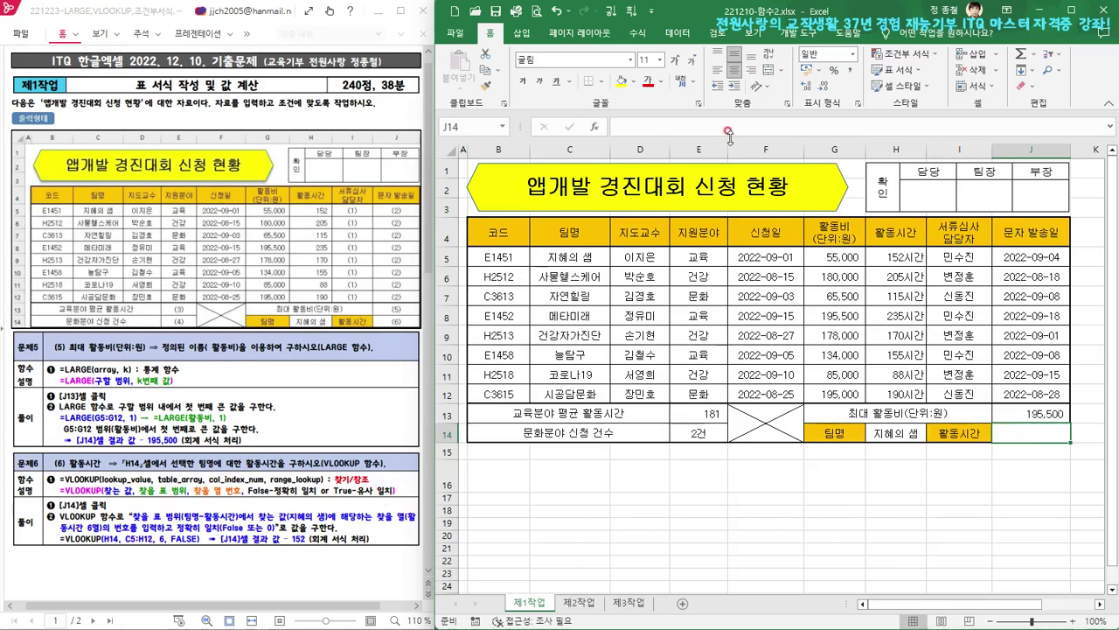
- Begin a VLOOKUP formula in J14 with H14 as the lookup value
left_click(702, 128)
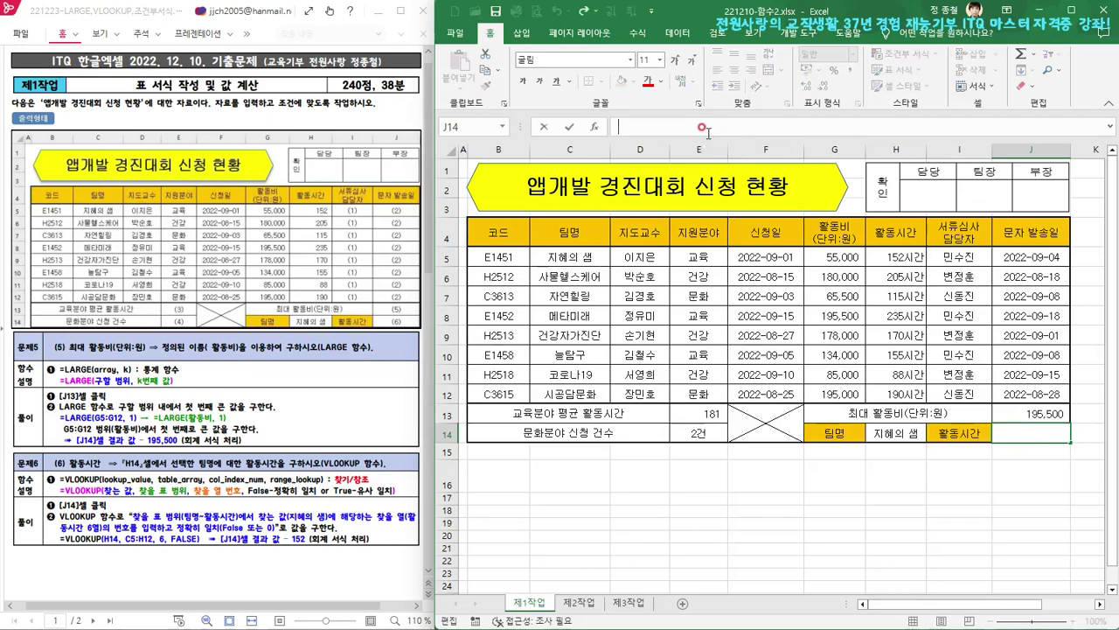
type("=")
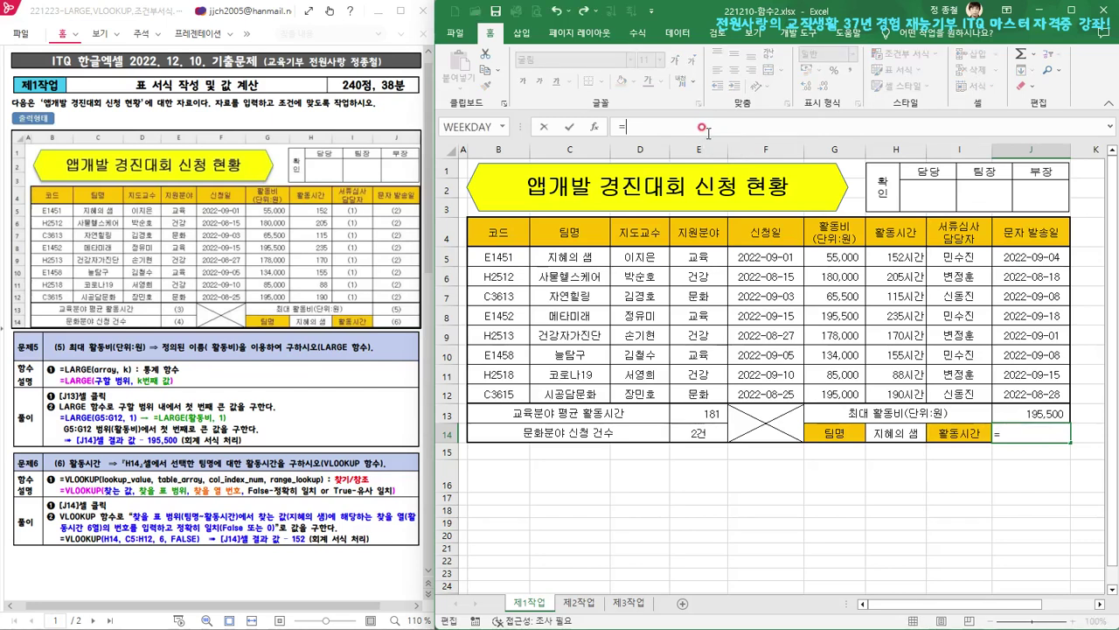
type("v")
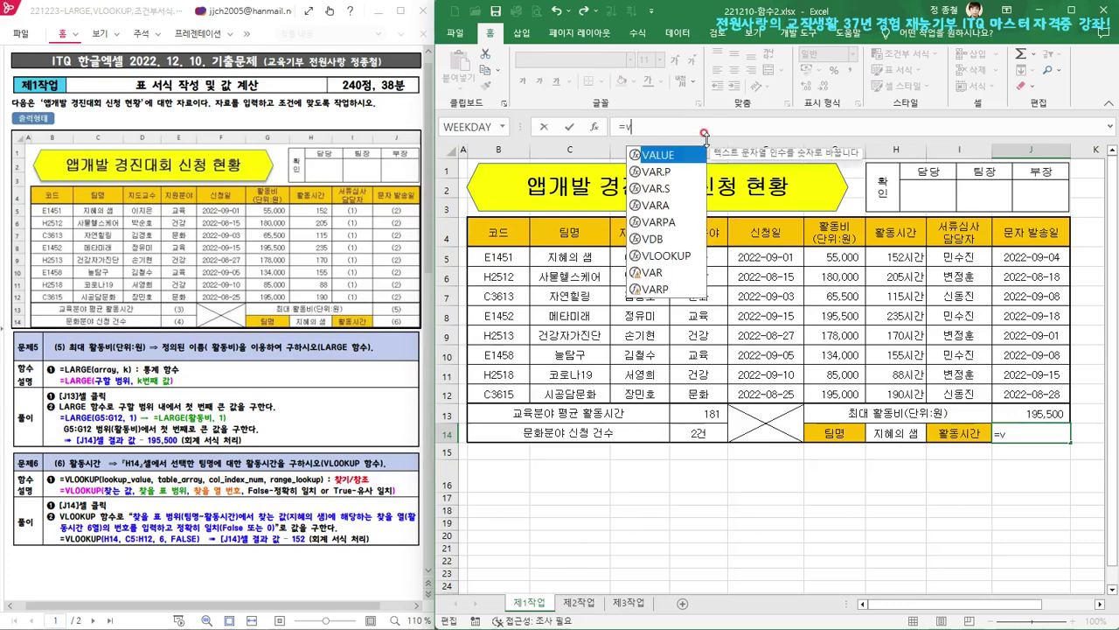
double_click(680, 255)
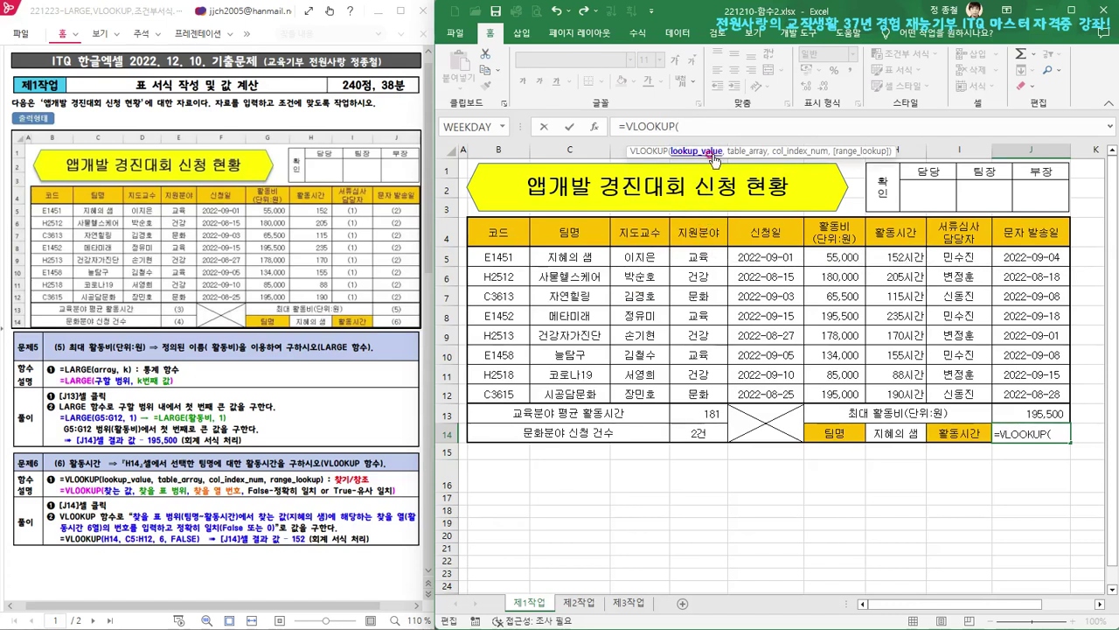
left_click(891, 432)
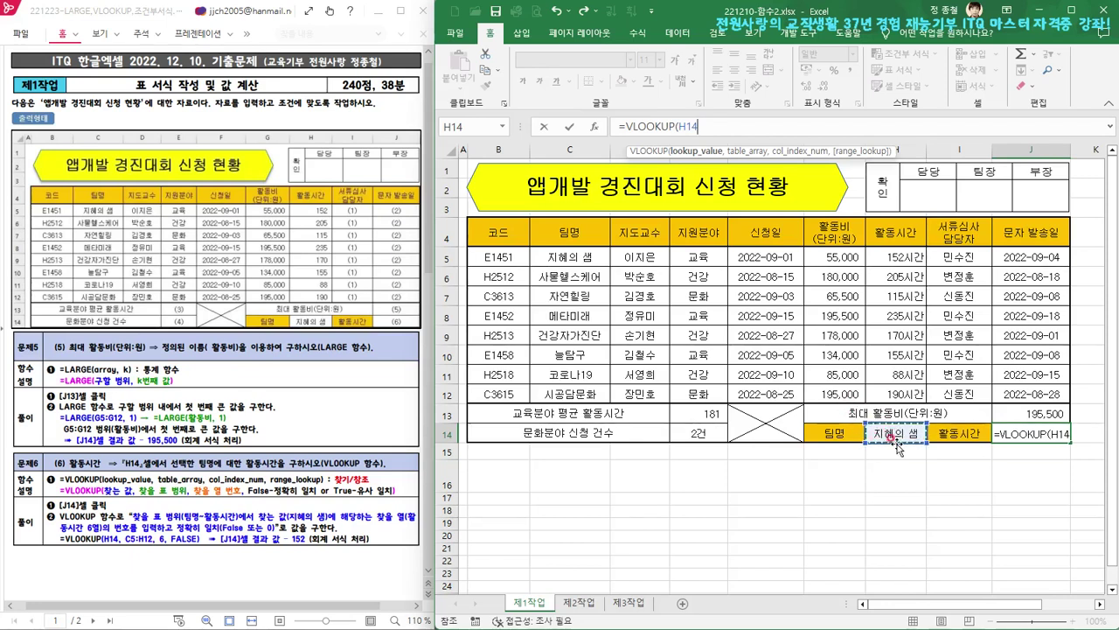
left_click(750, 125)
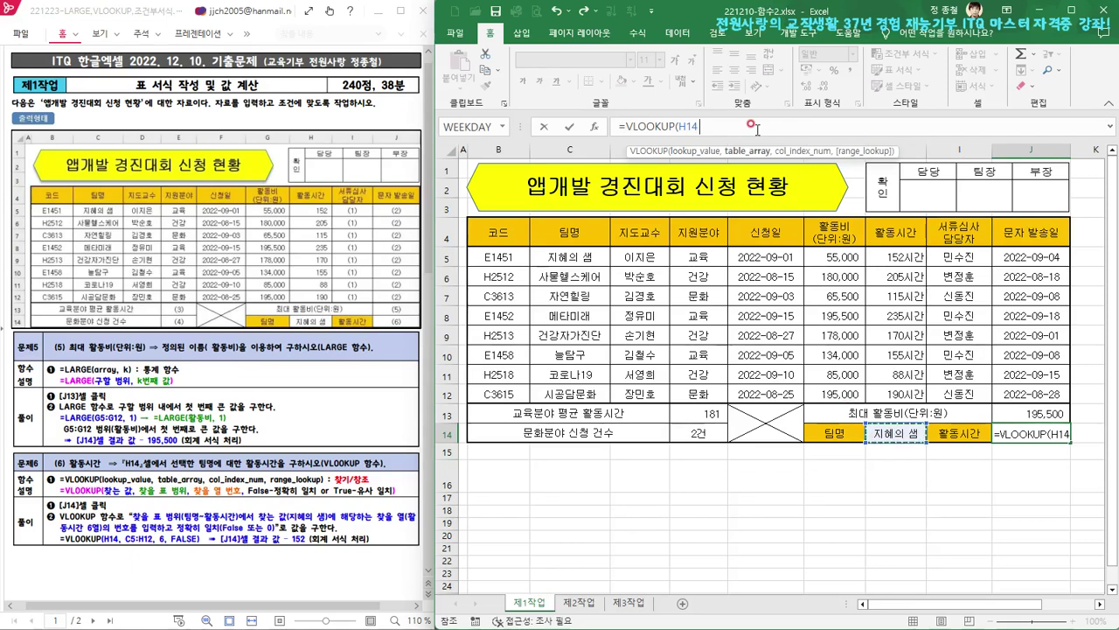
type(",")
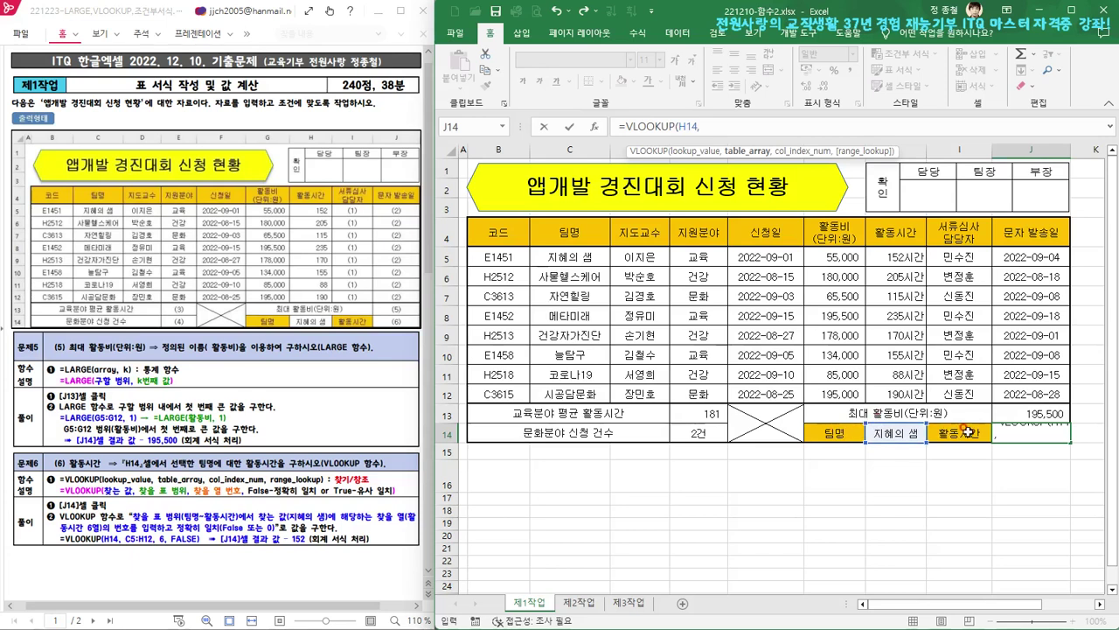
- Complete the J14 formula with table range C5:H12, column 6 and exact match, giving =VLOOKUP(H14,C5:H12,6,FALSE)
left_click(569, 254)
left_click_drag(570, 254, 889, 385)
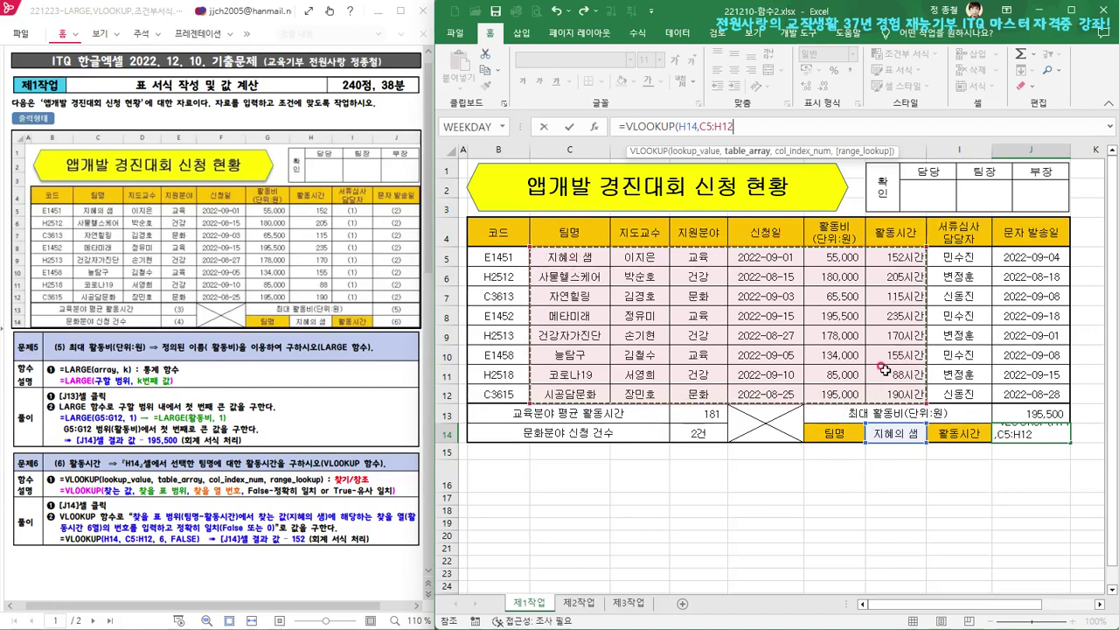
type(",6")
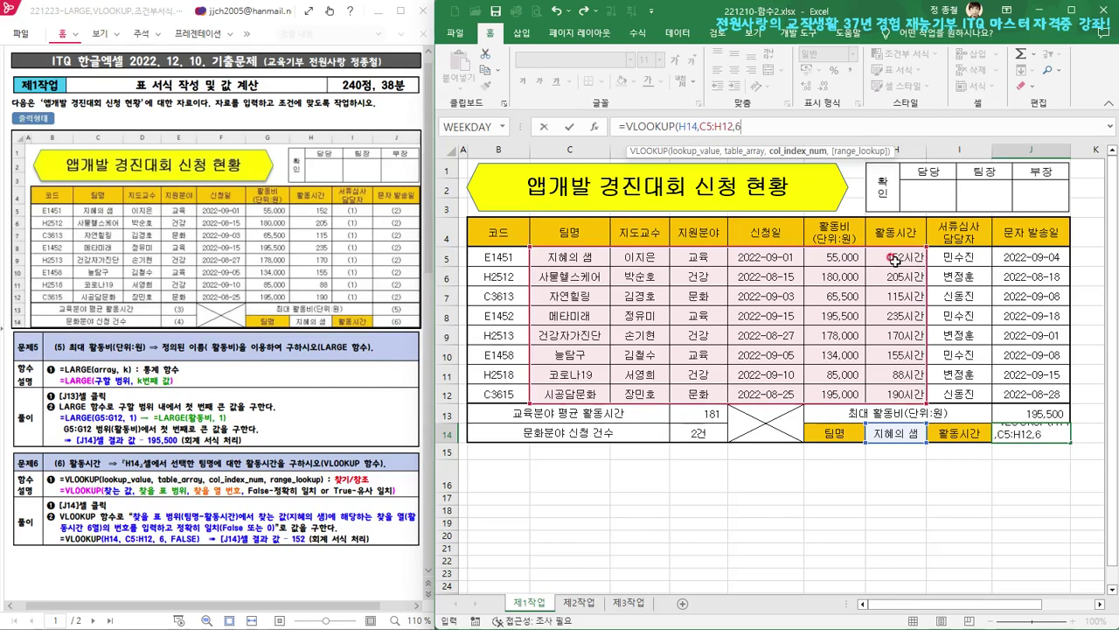
type(",")
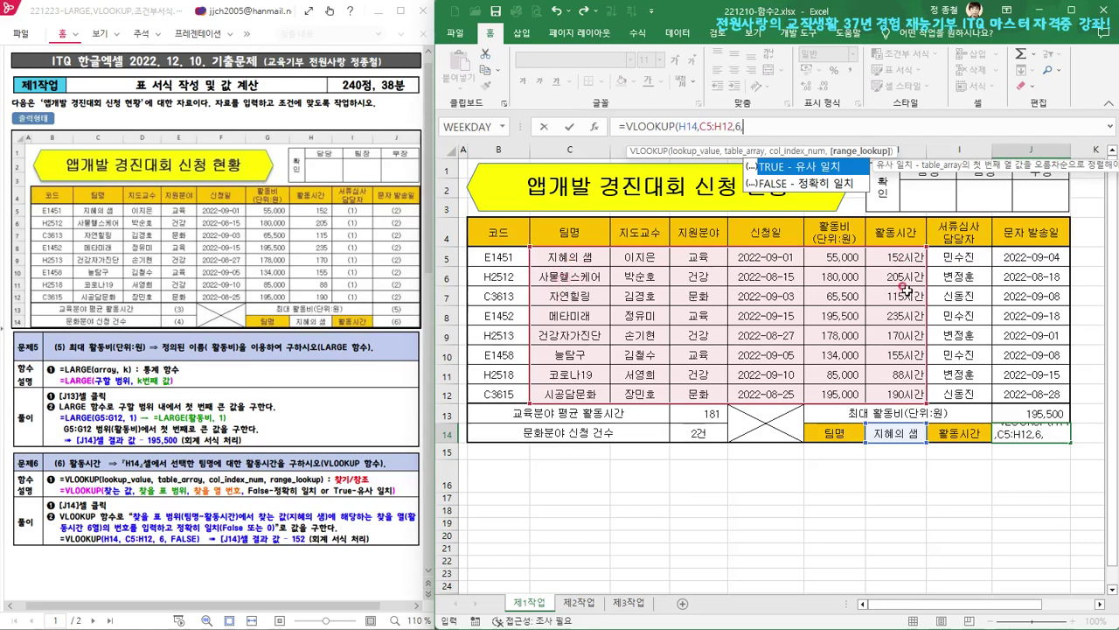
double_click(833, 187)
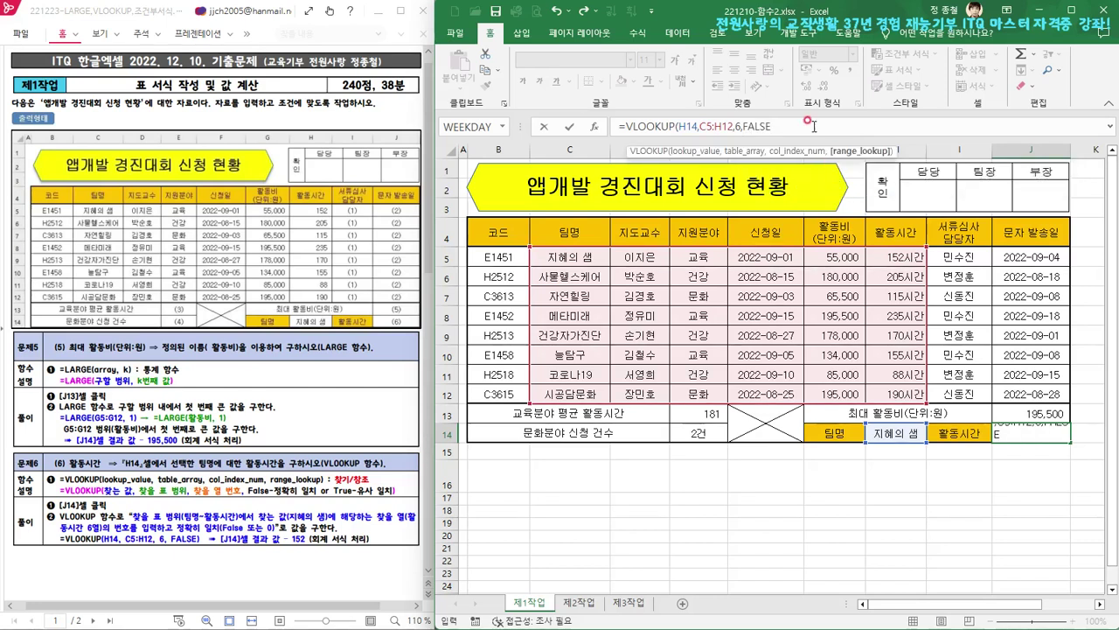
type(")")
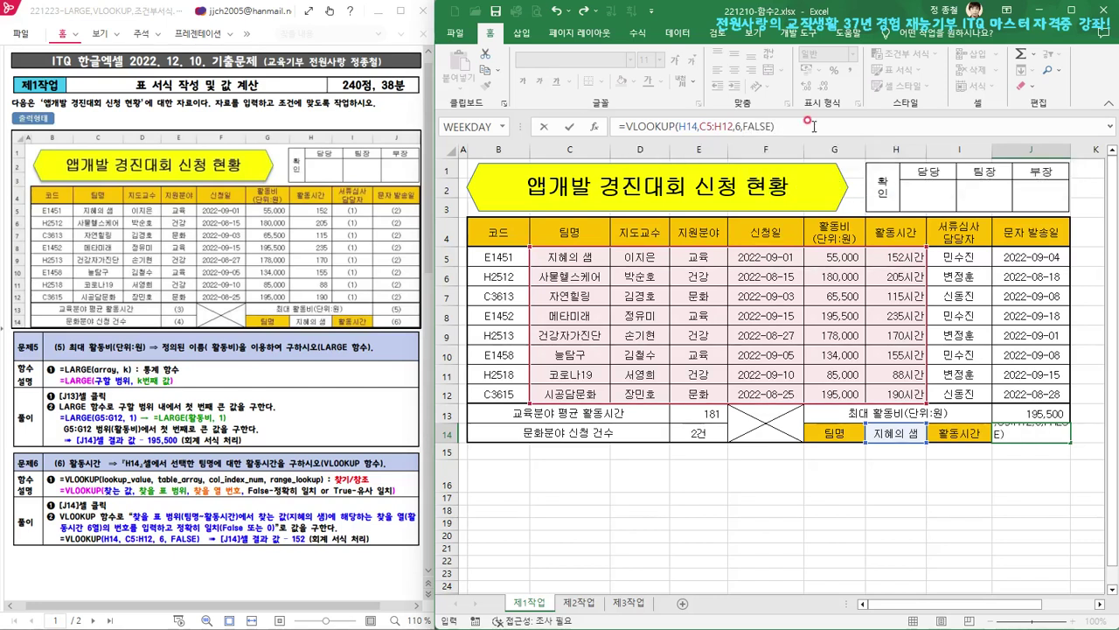
key("Return")
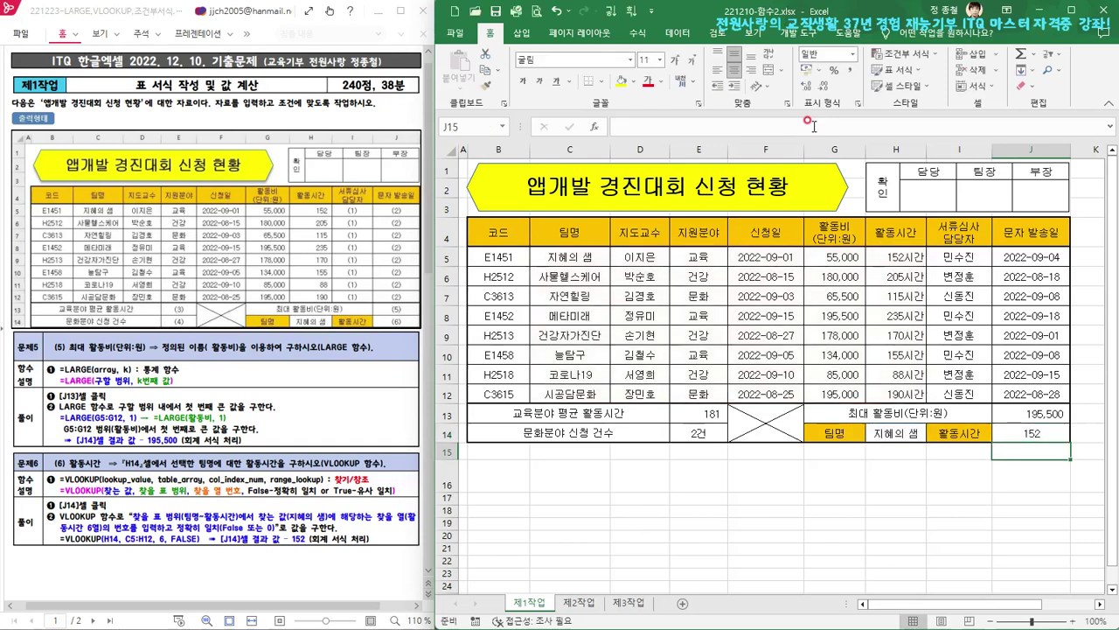
- Test the lookup by setting the team name in H14 to 사물헬스케어, to 시공담문화, and back to 지혜의 샘
left_click(900, 431)
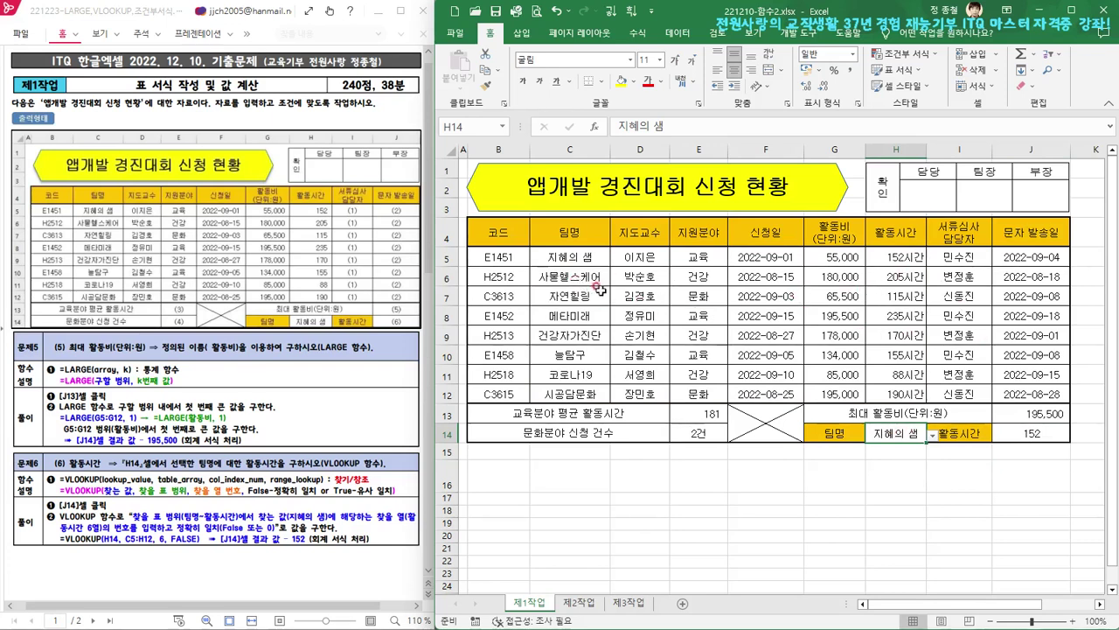
left_click(932, 434)
left_click(918, 455)
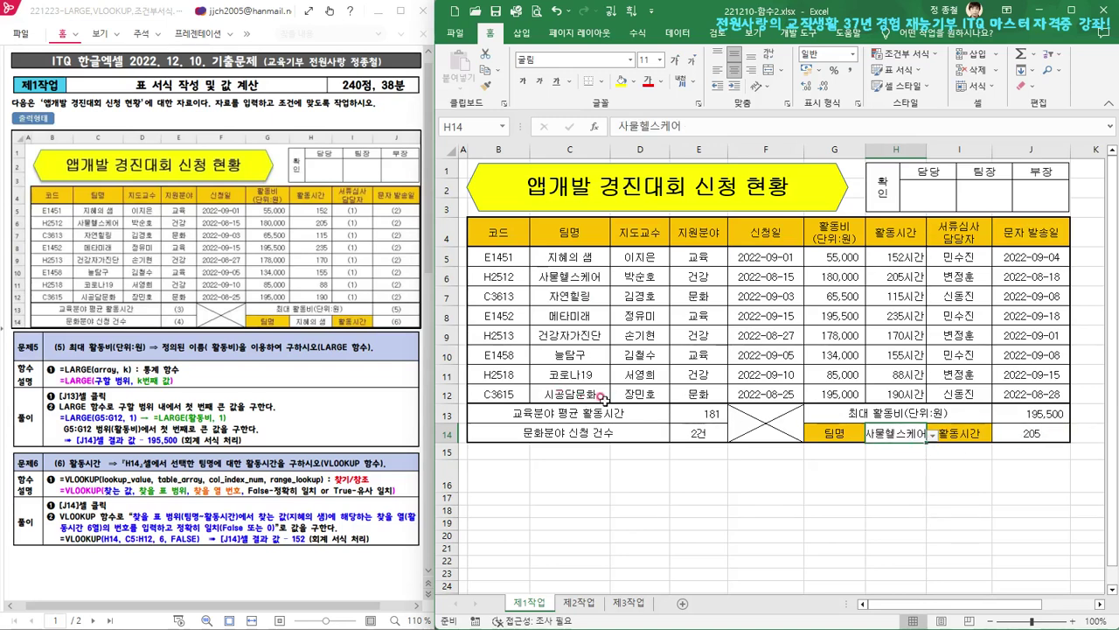
left_click(933, 434)
left_click(914, 521)
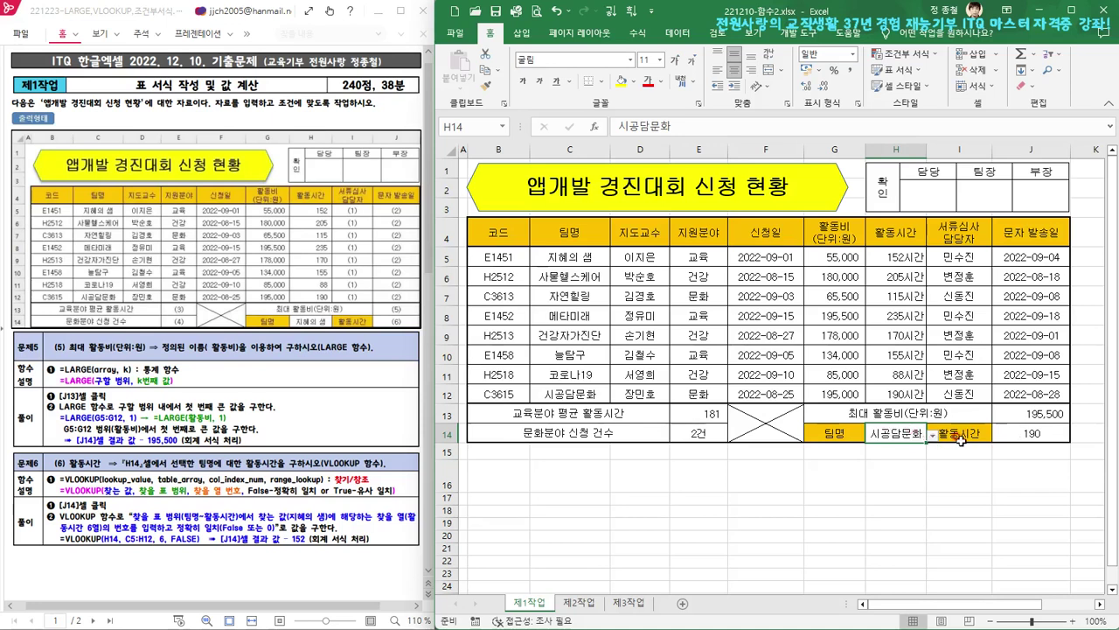
left_click(934, 435)
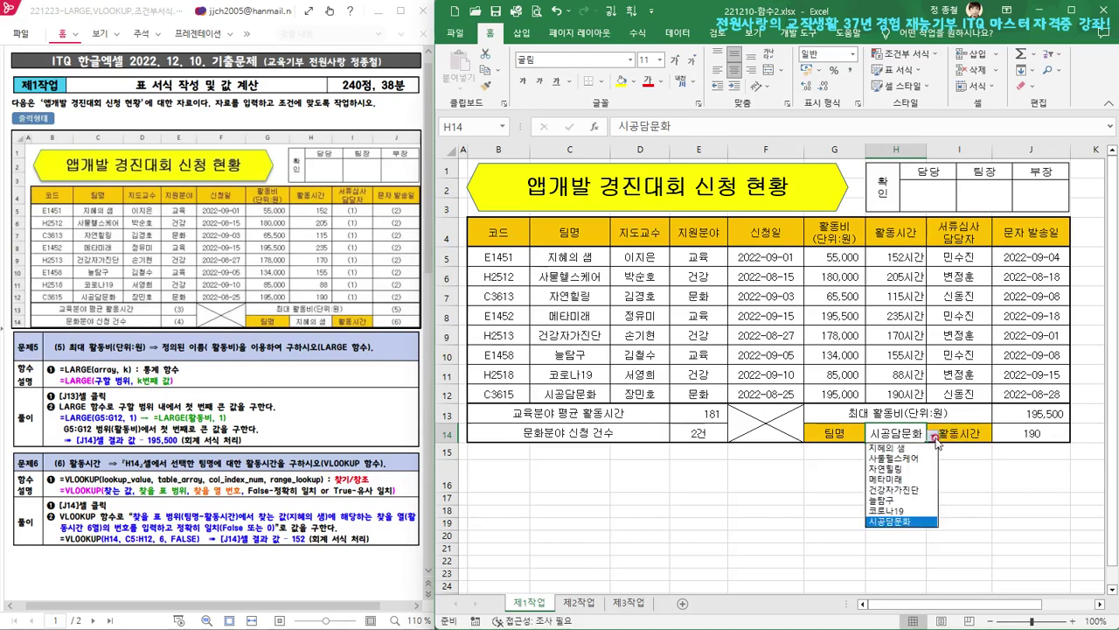
left_click(907, 447)
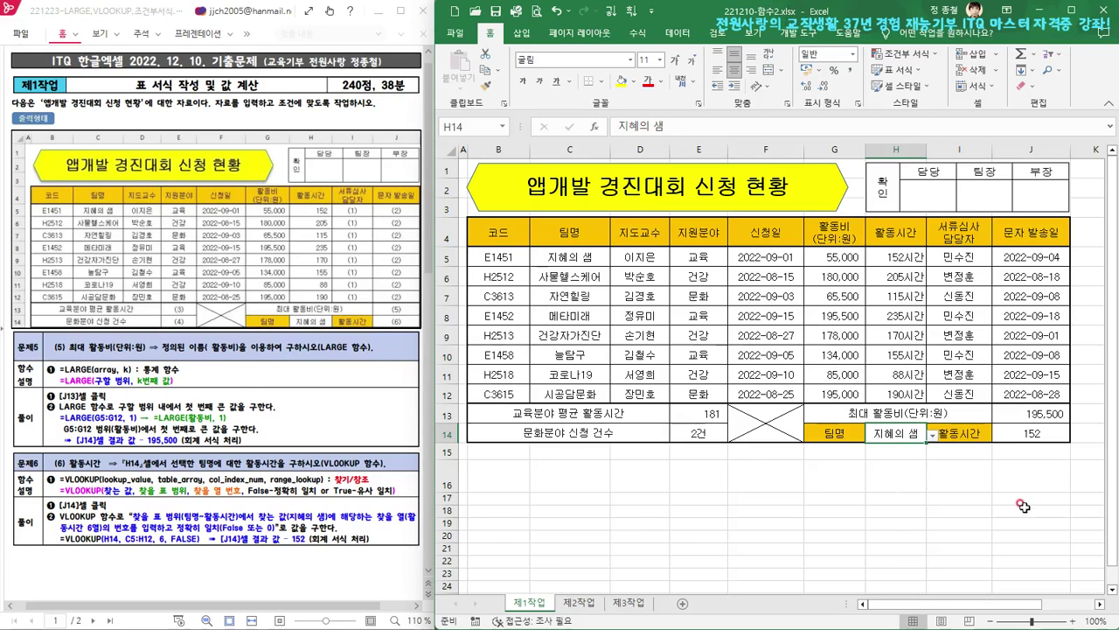
- Apply the comma-style accounting format to the 활동시간 lookup result in J14
left_click(1040, 434)
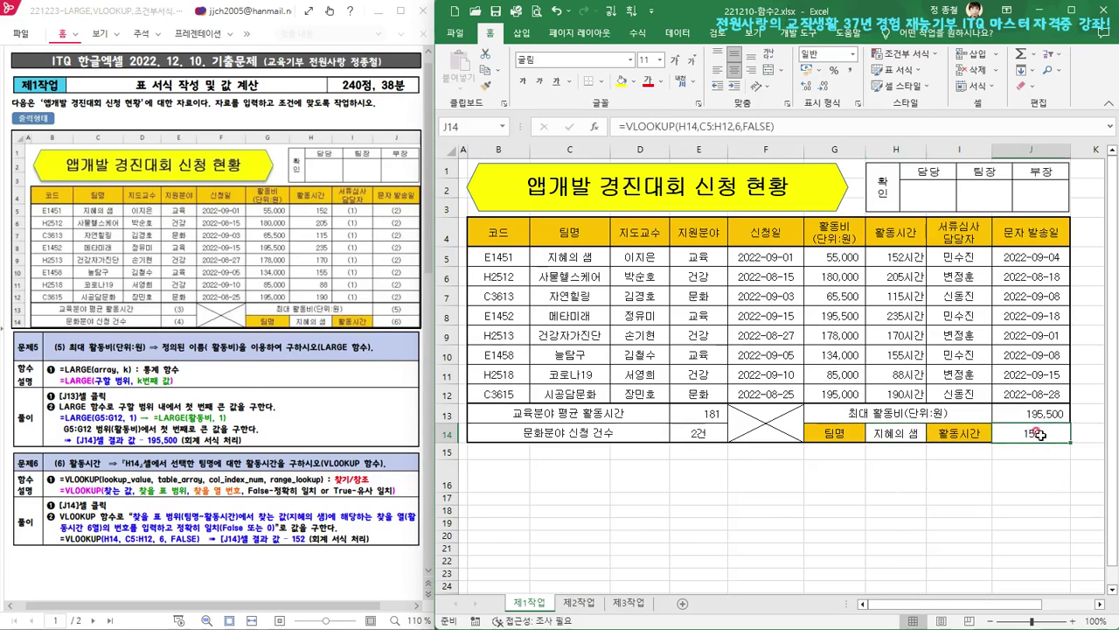
left_click(850, 70)
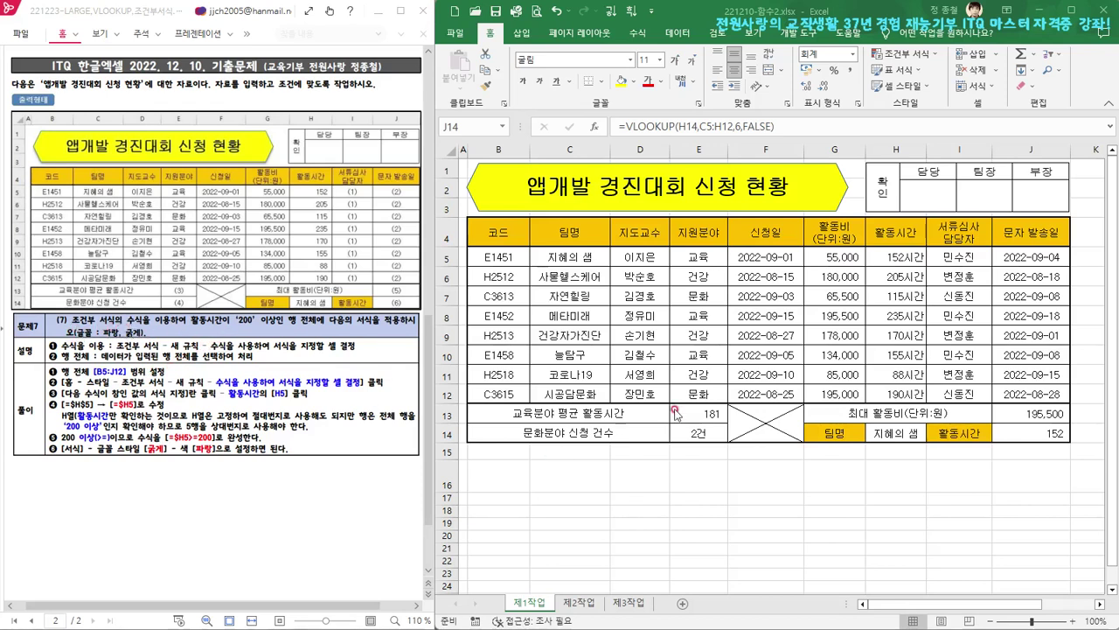
- Examine the 활동시간 values in H6 and H8 and their full table rows against the 200-or-more condition
left_click(904, 276)
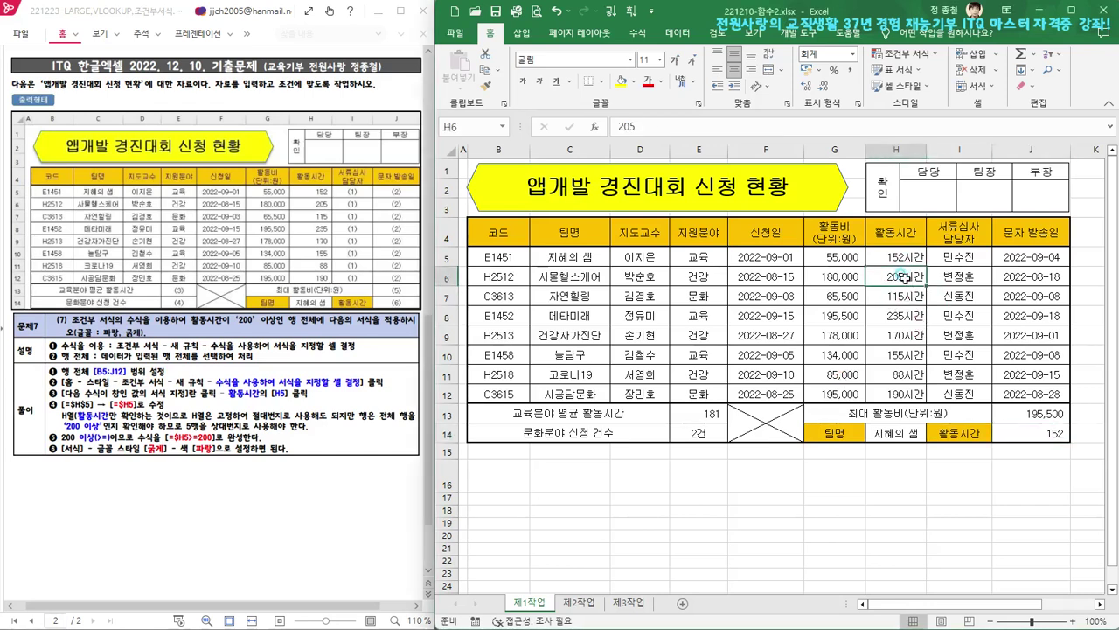
left_click(909, 319)
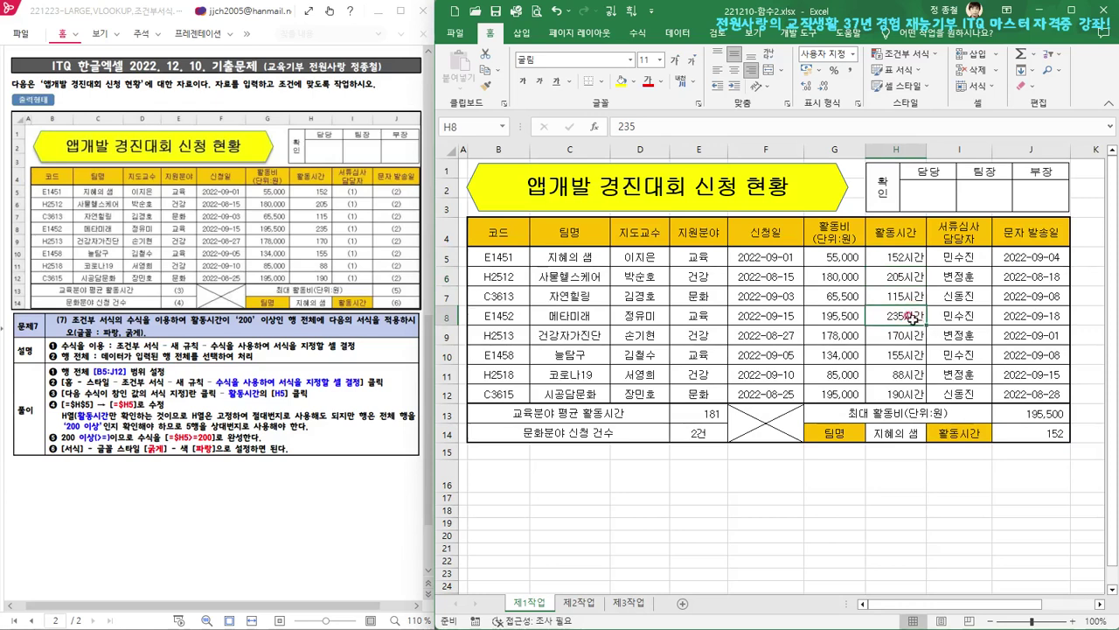
left_click(903, 280)
left_click(906, 315)
left_click_drag(497, 274, 1049, 277)
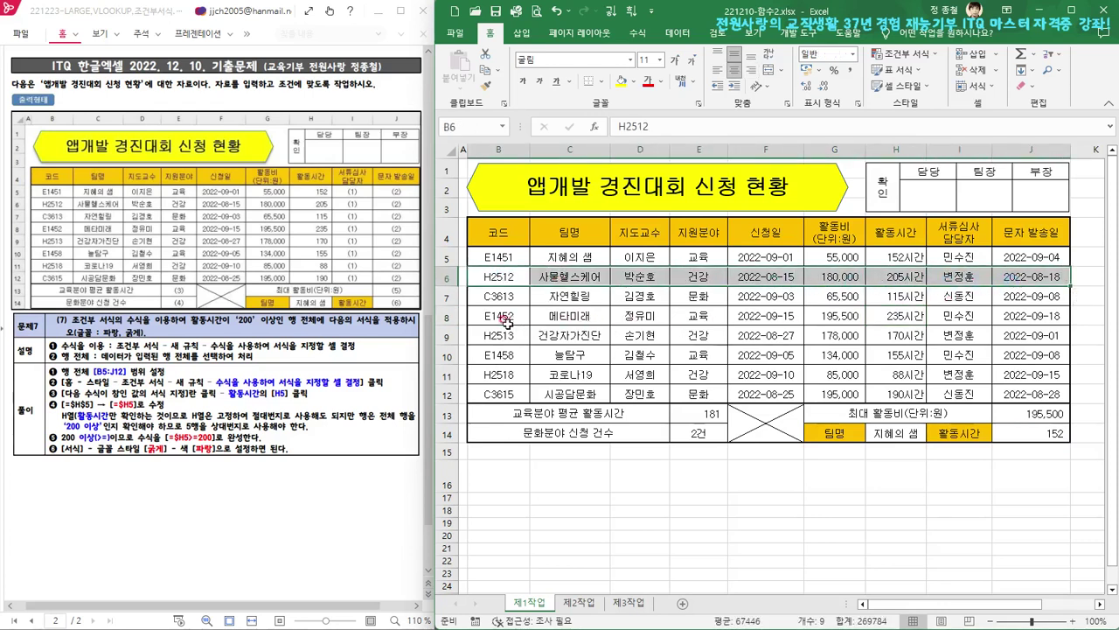
left_click_drag(495, 317, 1013, 319)
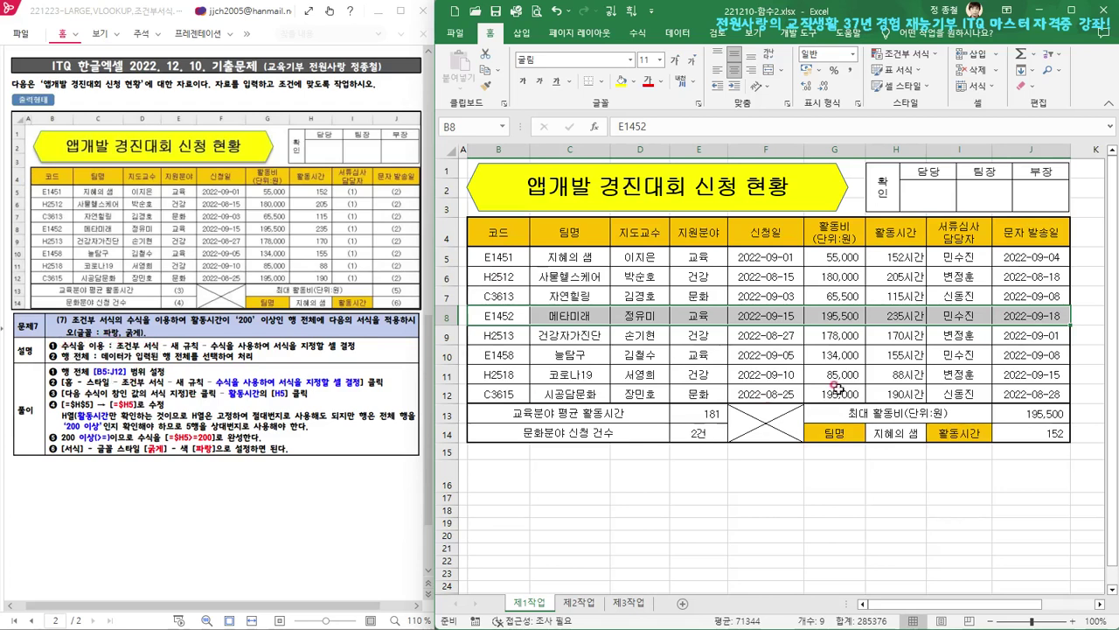
left_click(1024, 315)
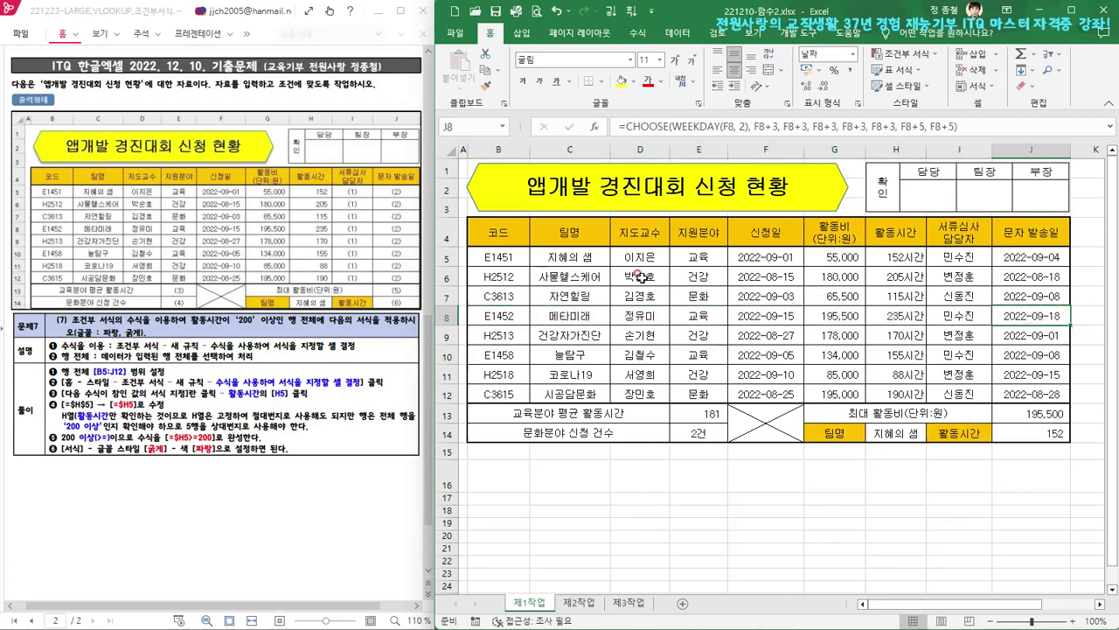
- Start a new conditional formatting rule for B5:J12 that uses a formula to determine which cells to format
left_click_drag(495, 257, 1015, 388)
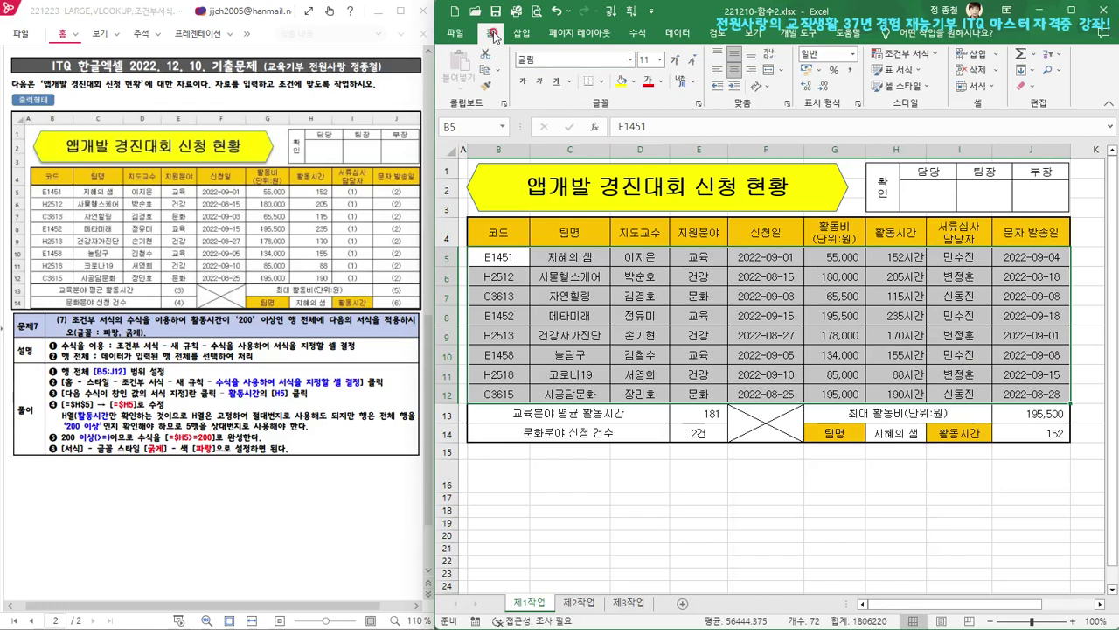
left_click(929, 58)
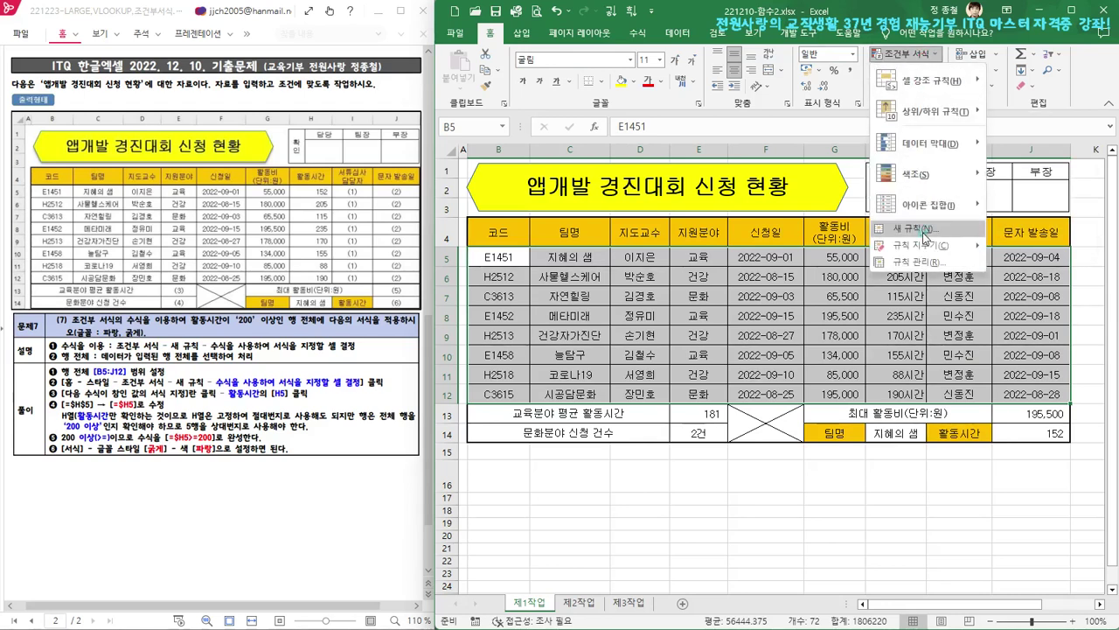
left_click(925, 231)
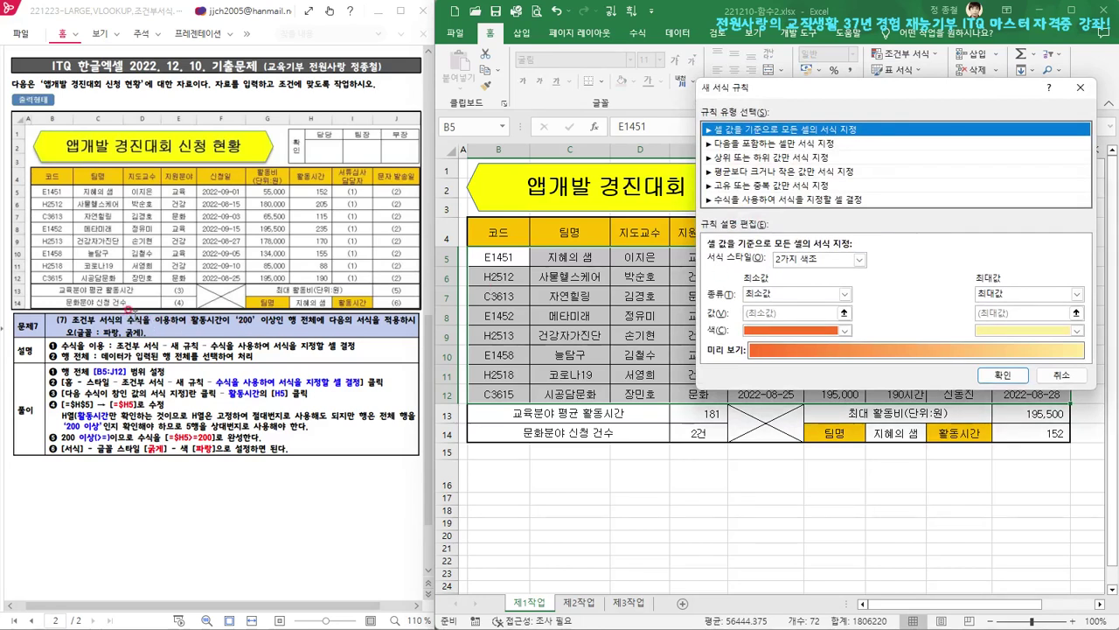
left_click(841, 200)
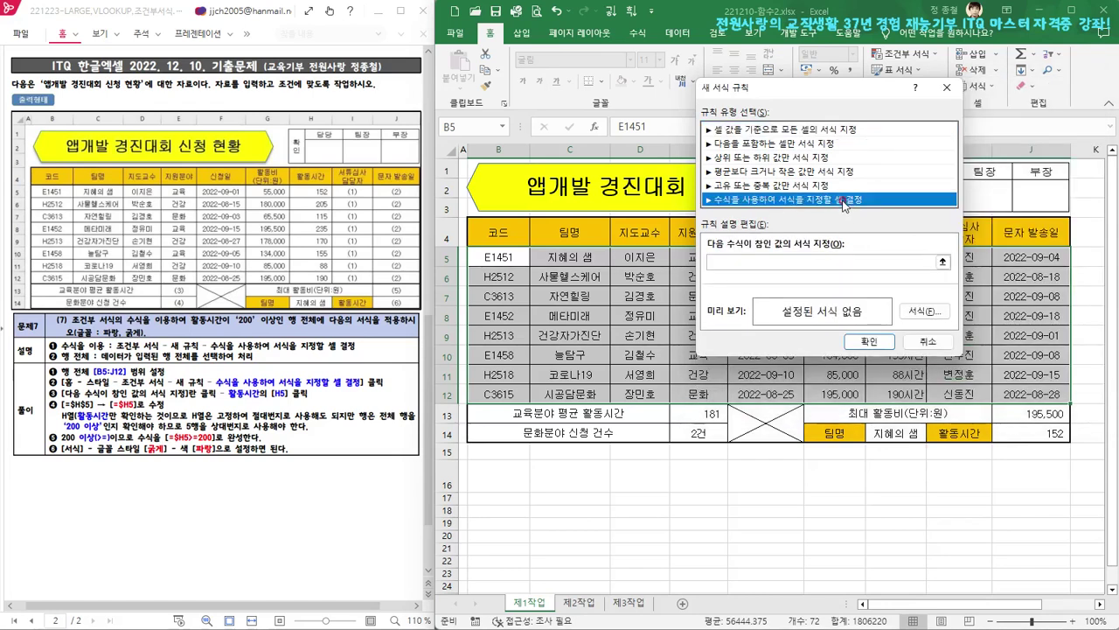
- Enter =$H5>=200 as the rule's formula, fixing only column H of the cell reference
left_click(755, 259)
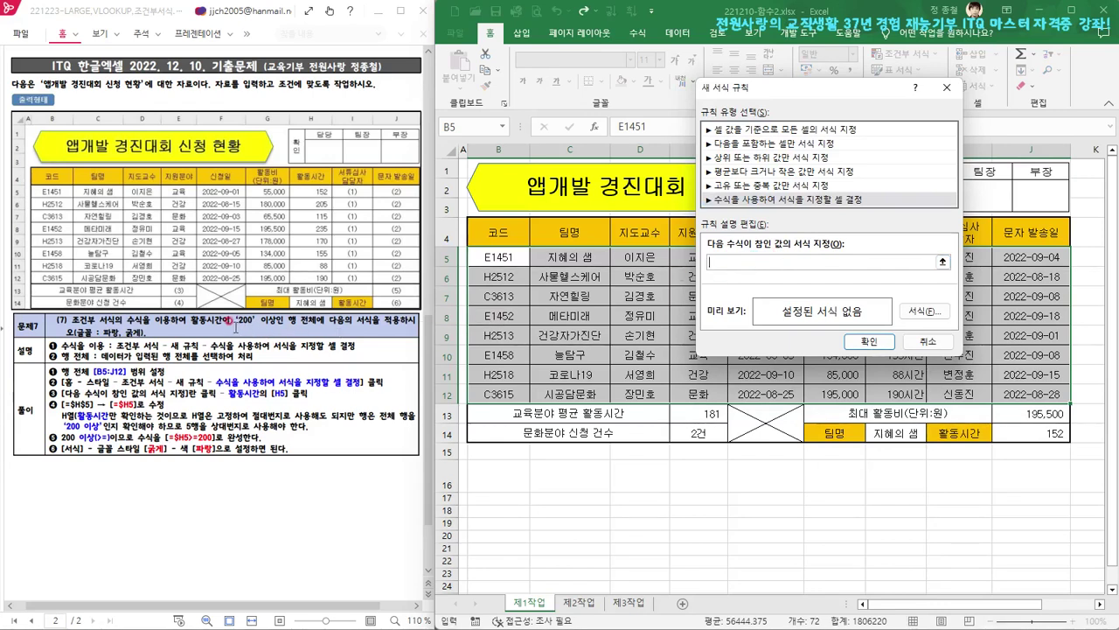
left_click_drag(859, 108, 707, 124)
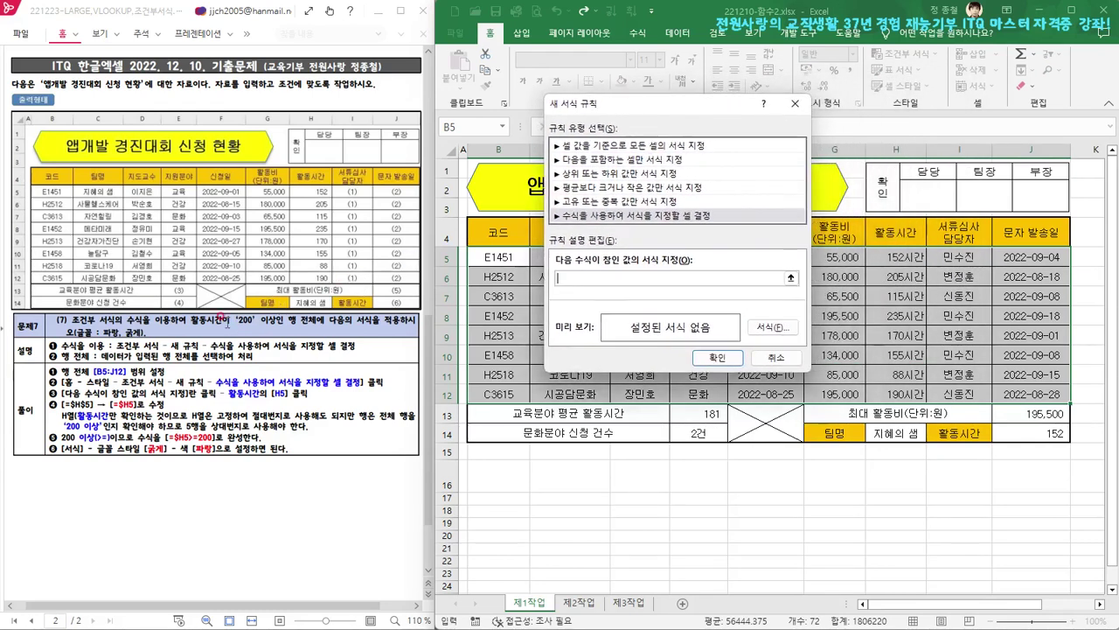
left_click(909, 257)
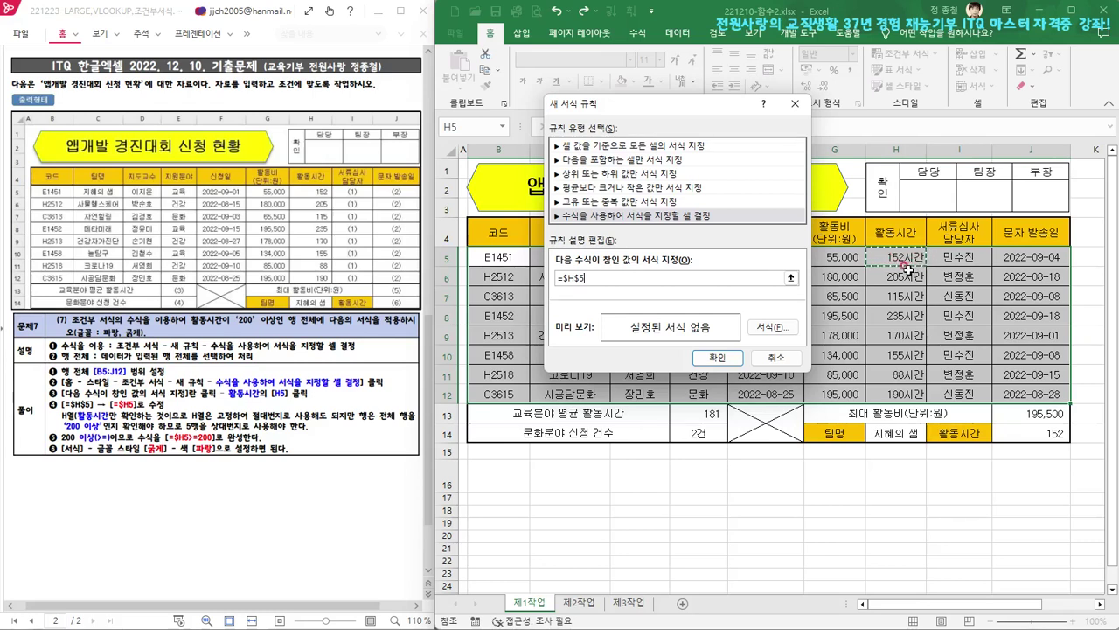
left_click(570, 275)
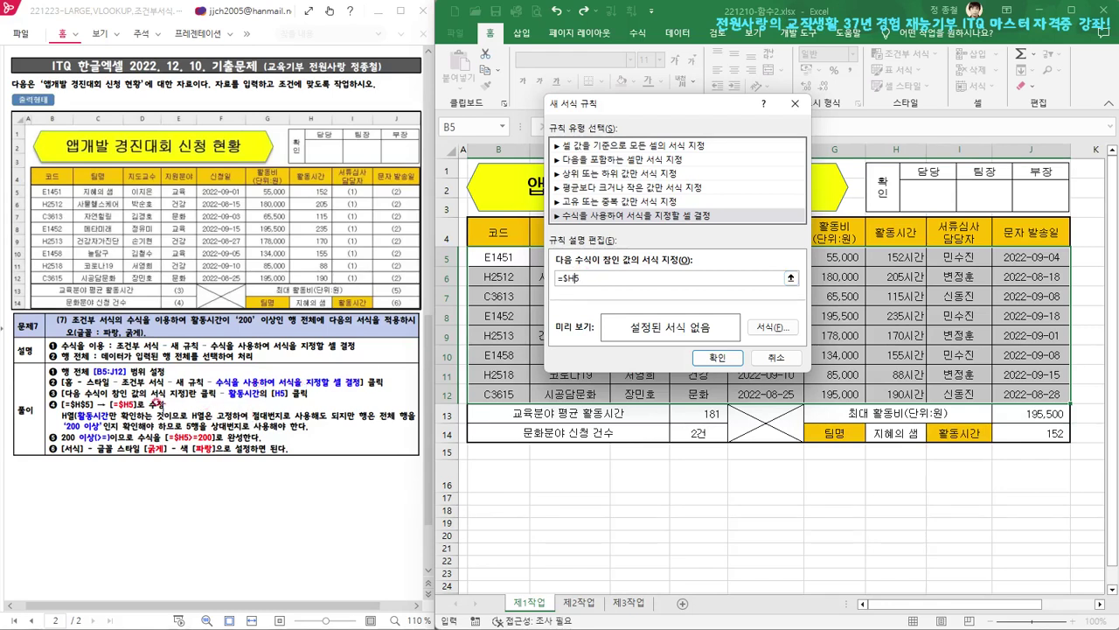
left_click(597, 278)
left_click(572, 279)
type(">=200")
- Set the rule's font format to standard blue and bold (굵게), and apply the conditional formatting rule to the table rows
left_click(770, 334)
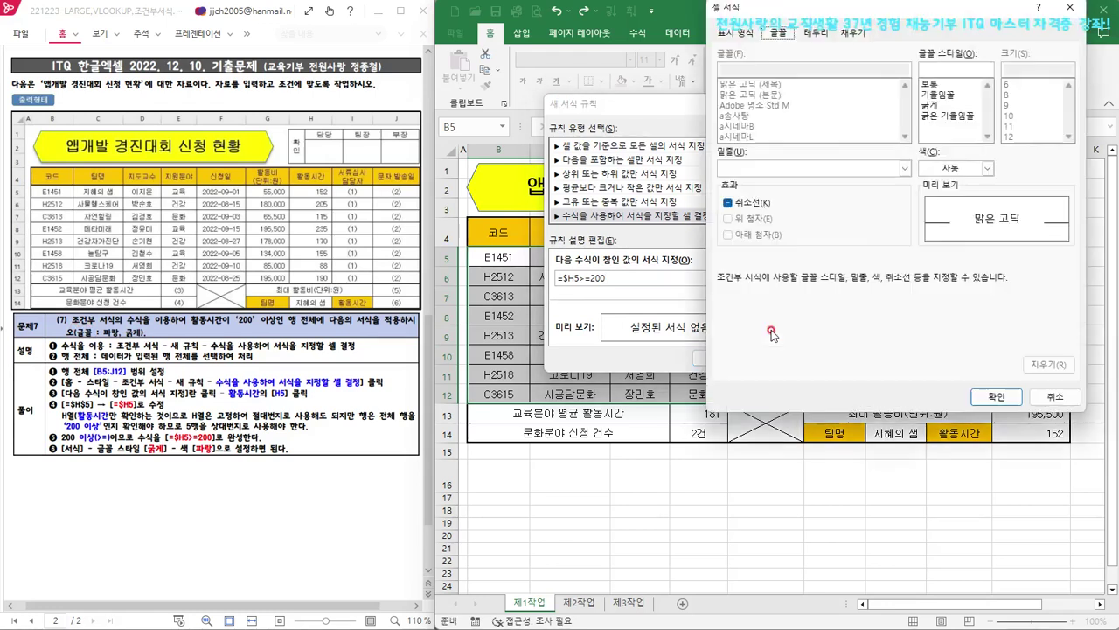
left_click(988, 168)
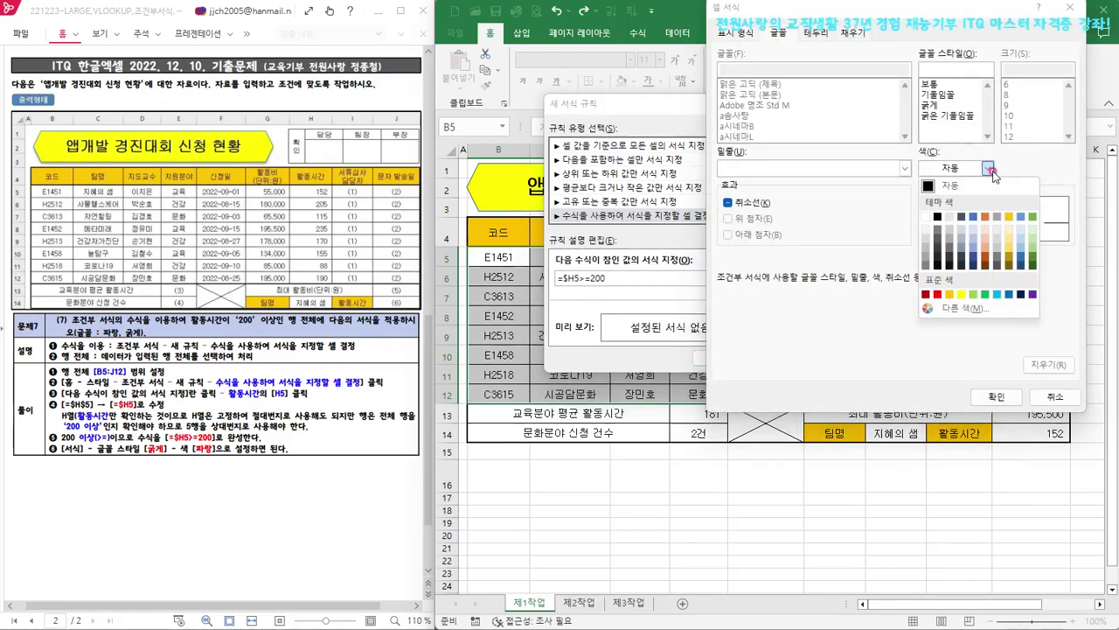
left_click(1009, 295)
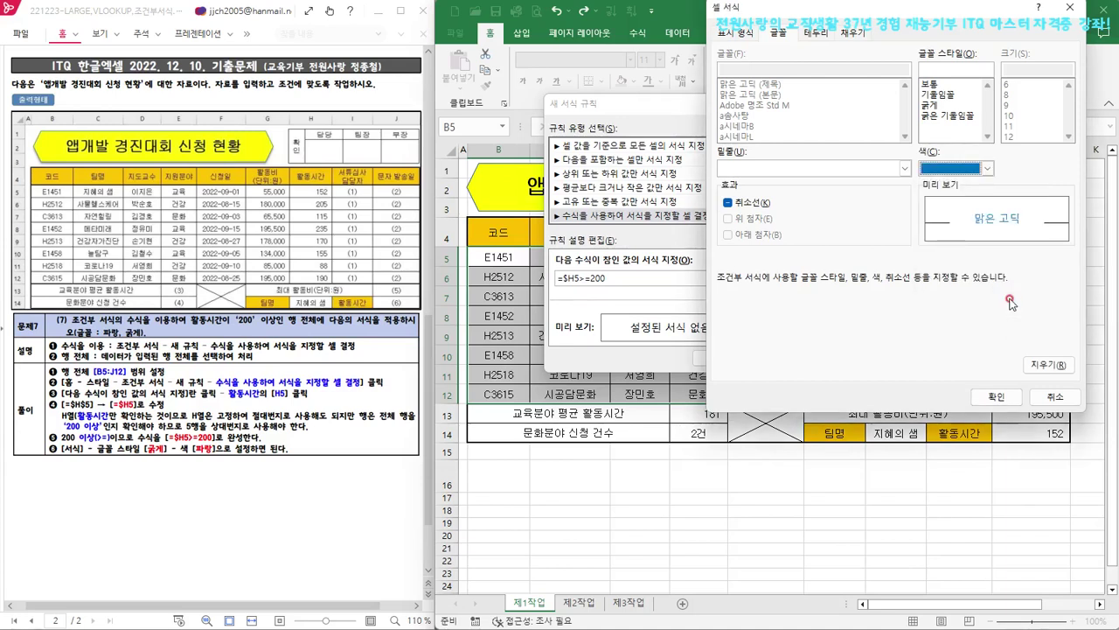
left_click(932, 106)
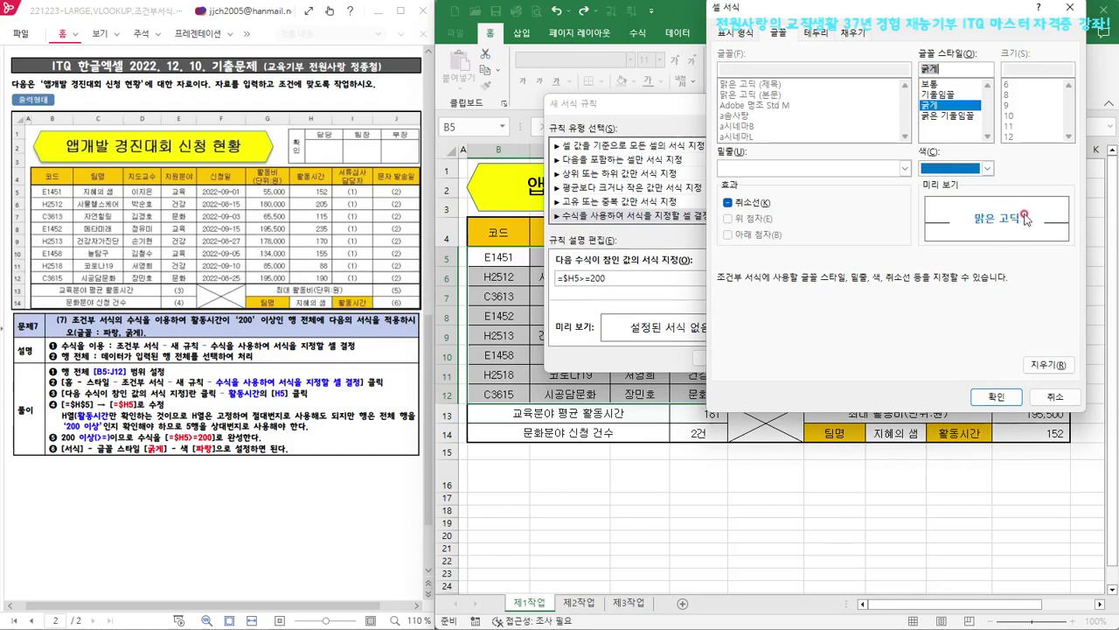
left_click(996, 396)
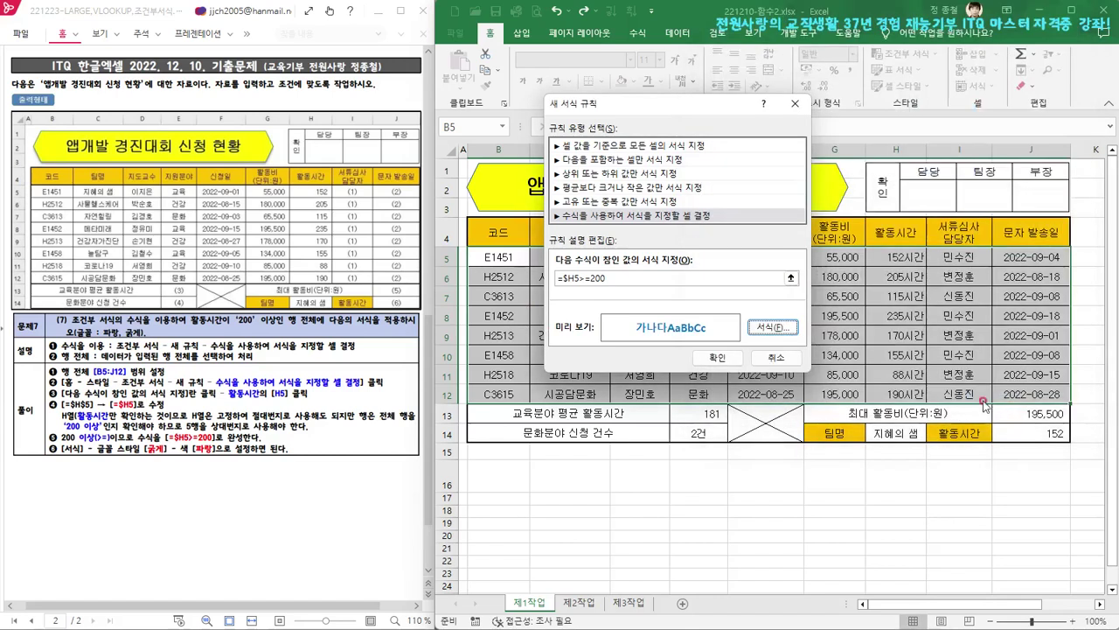
left_click(715, 356)
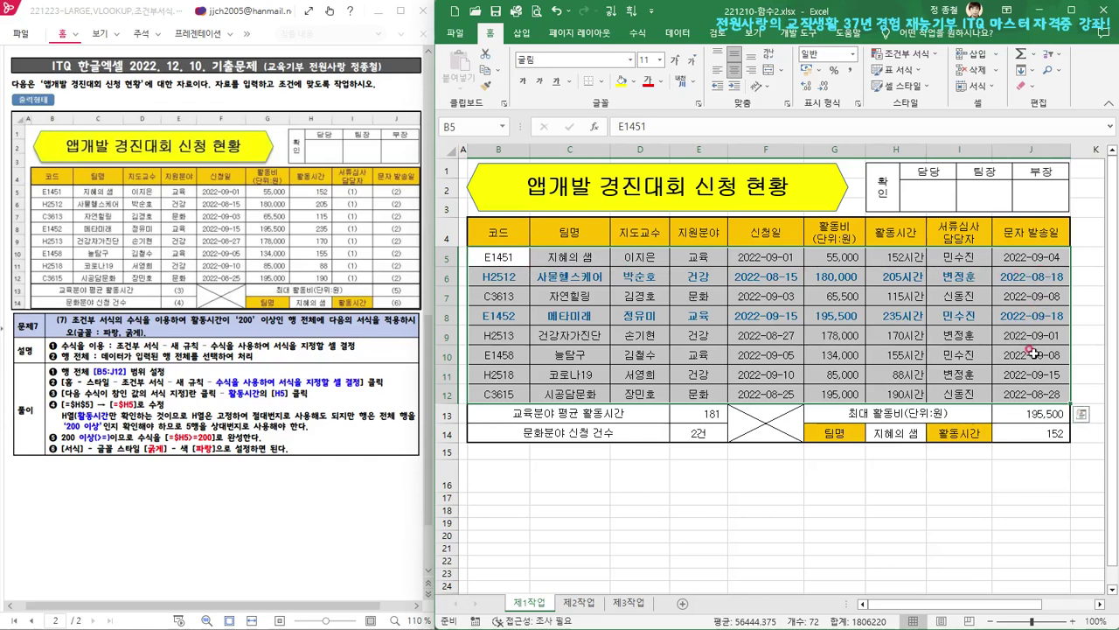
left_click(1007, 482)
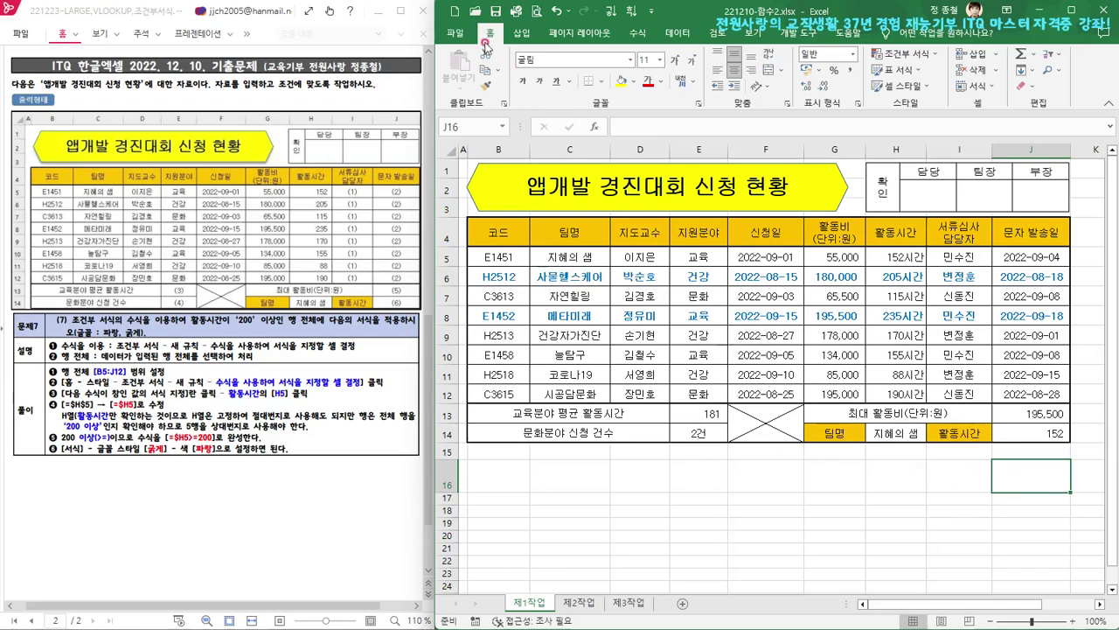
- Save a copy of the workbook to the desktop (바탕 화면) as 221210-함수3.xlsx
left_click(455, 33)
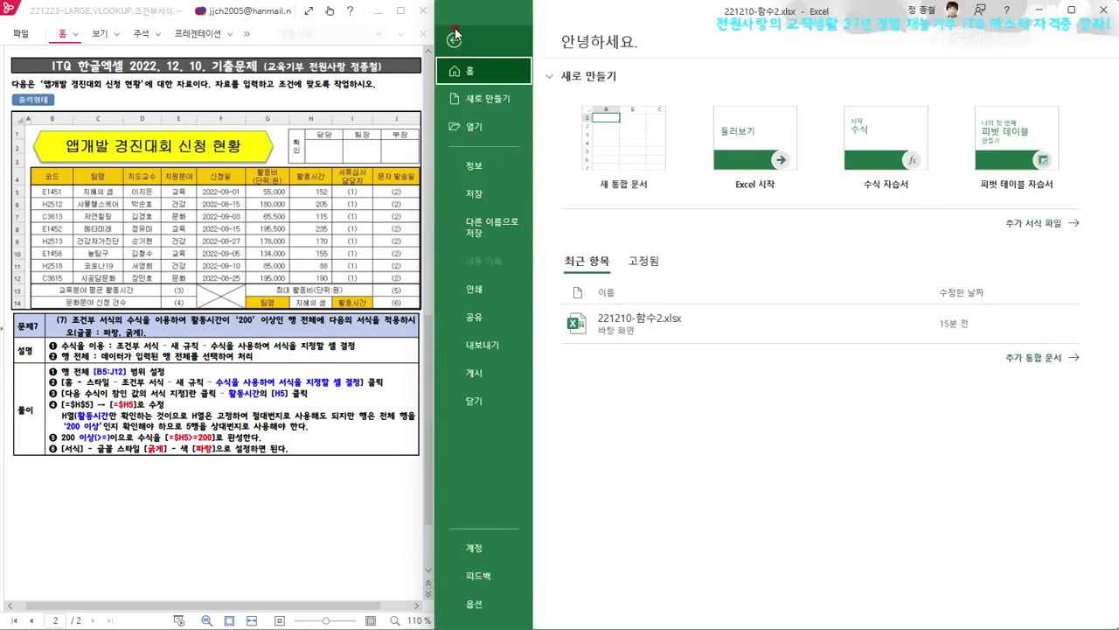
left_click(502, 226)
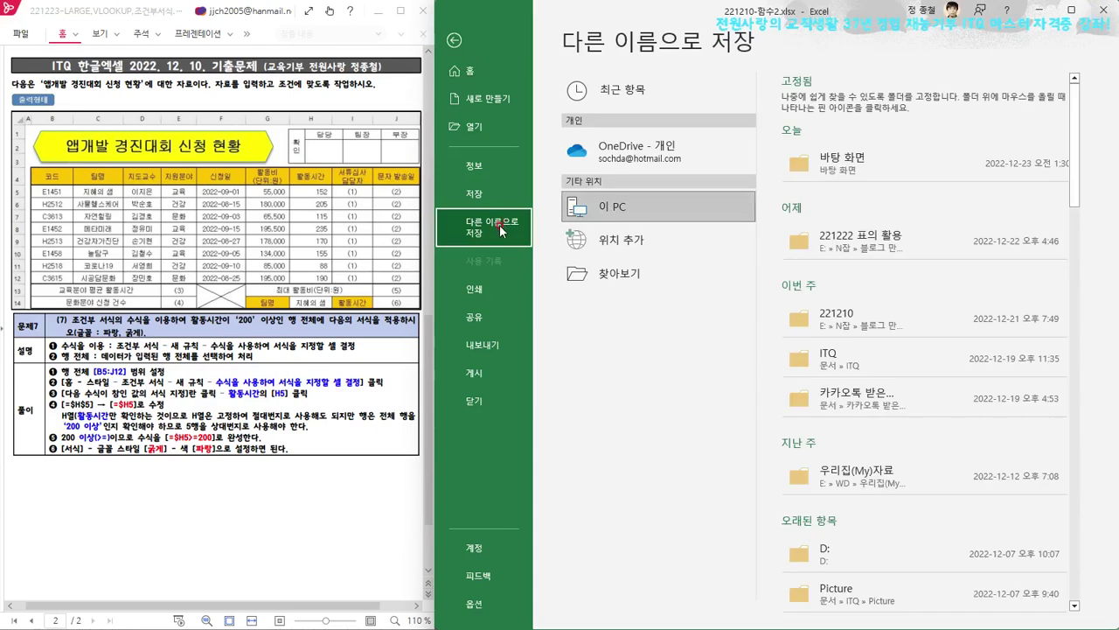
left_click(623, 283)
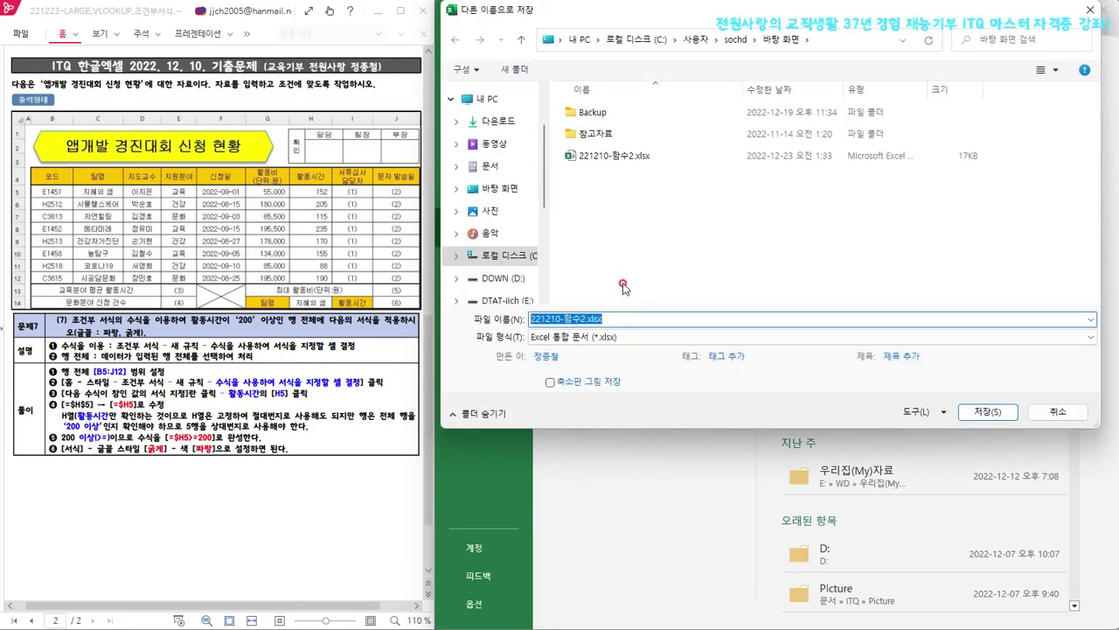
left_click(492, 191)
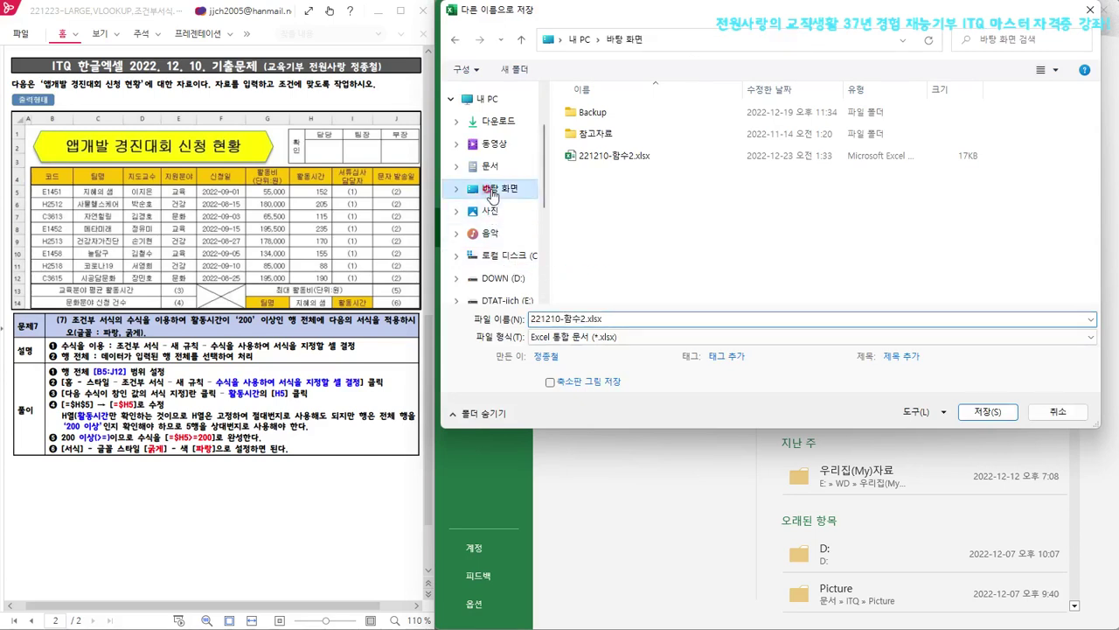
left_click(559, 202)
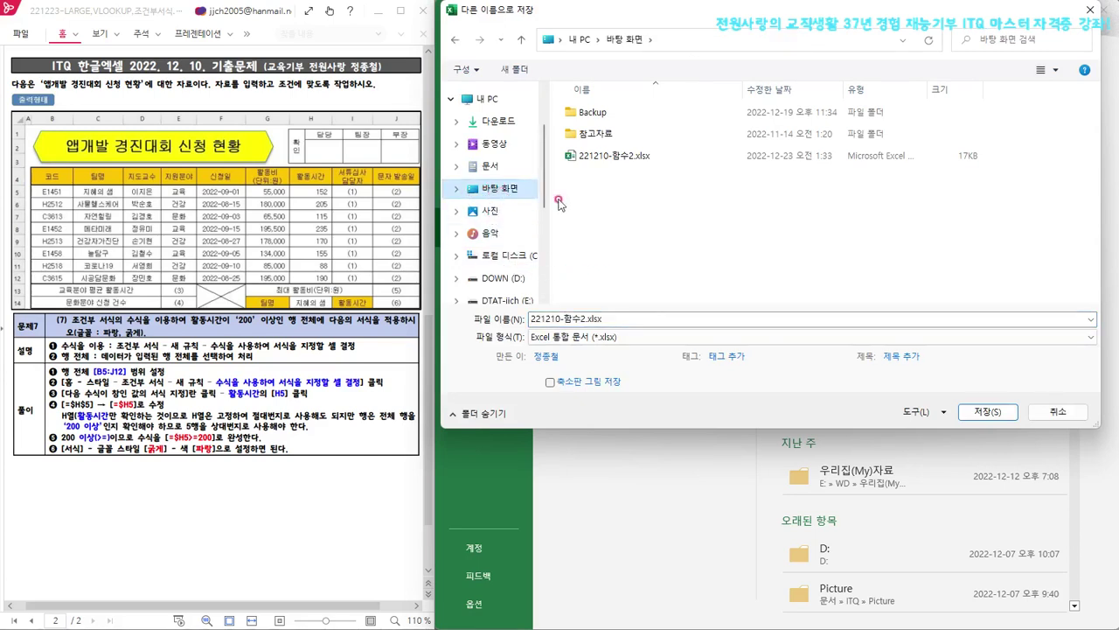
left_click(583, 318)
left_click(598, 337)
key("BackSpace")
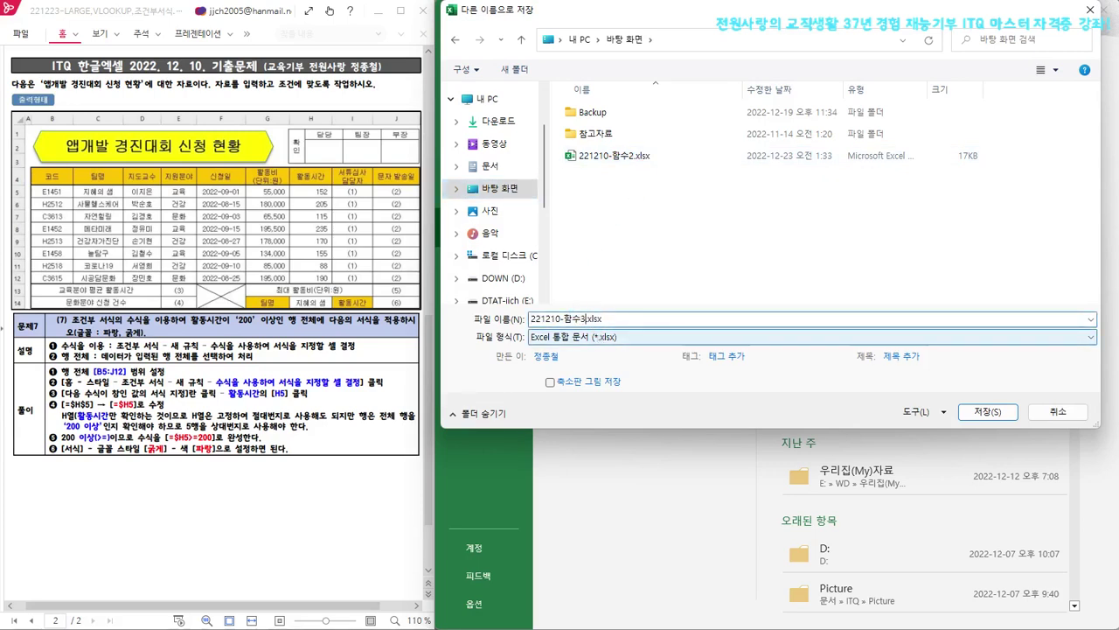
key("Return")
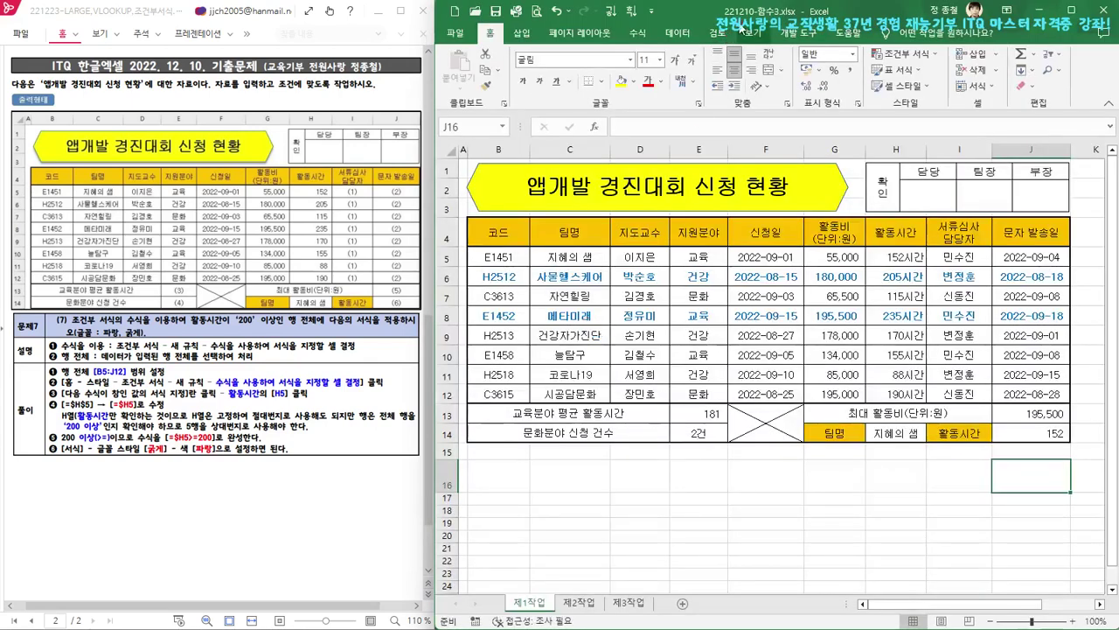